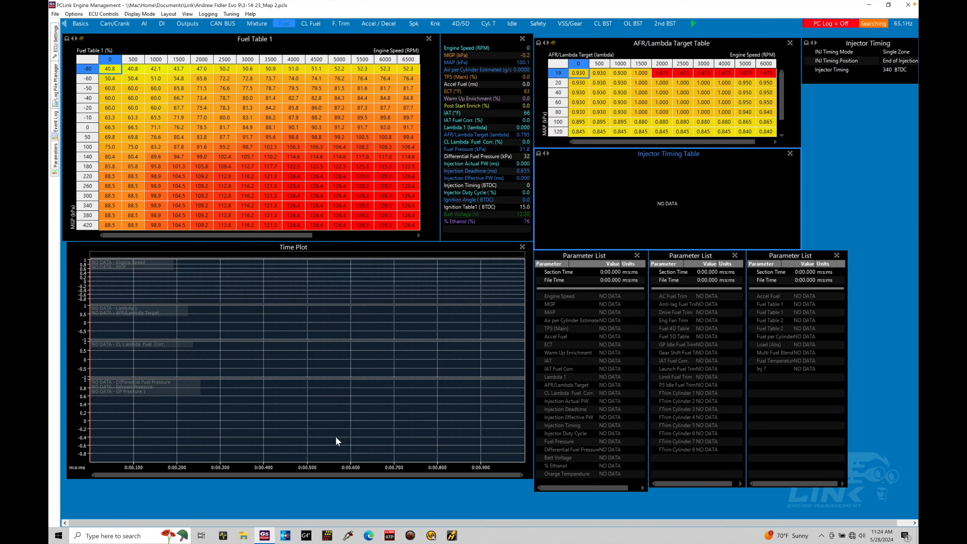
# Step: Open the eTune#1 map from the customer's 2jz VVTi folder and dismiss the startup warnings
pyautogui.click(56, 14)
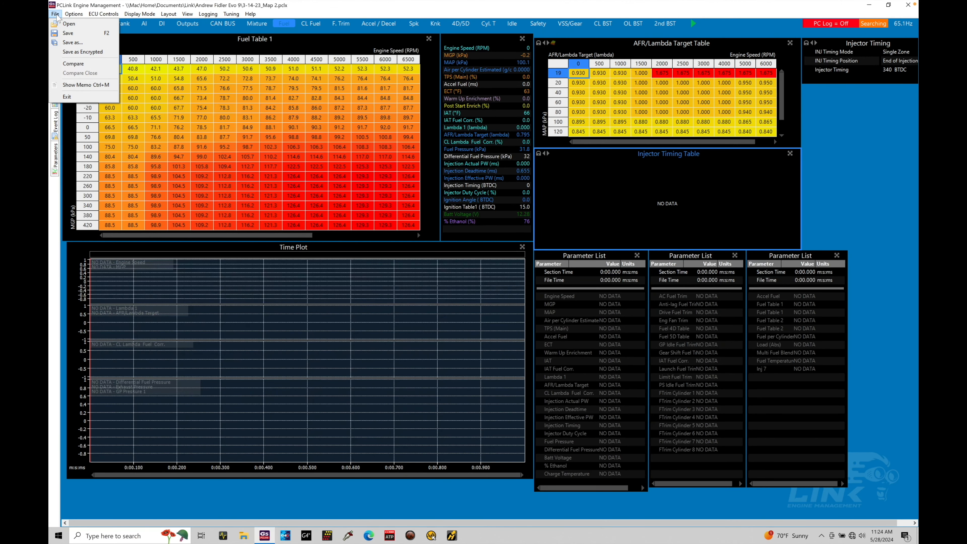
pyautogui.click(69, 23)
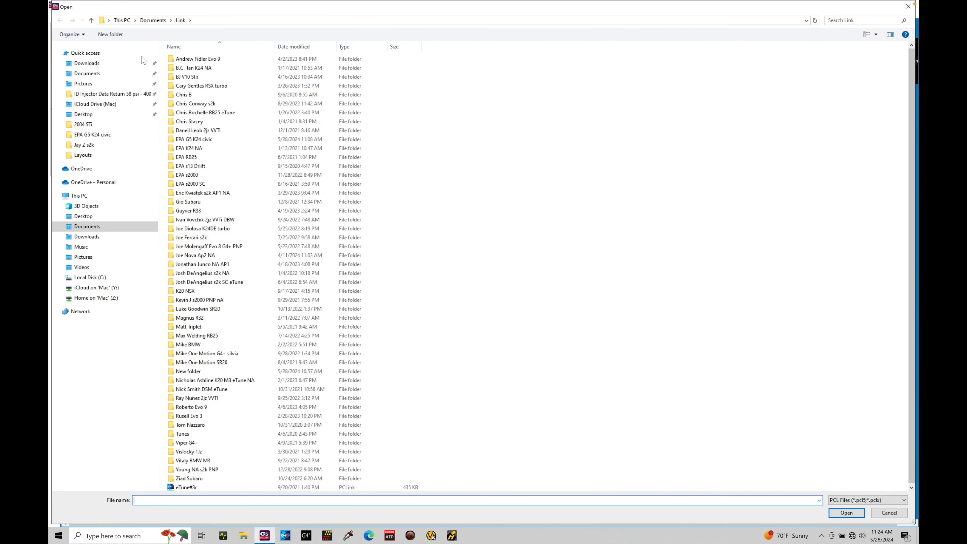
pyautogui.doubleClick(214, 133)
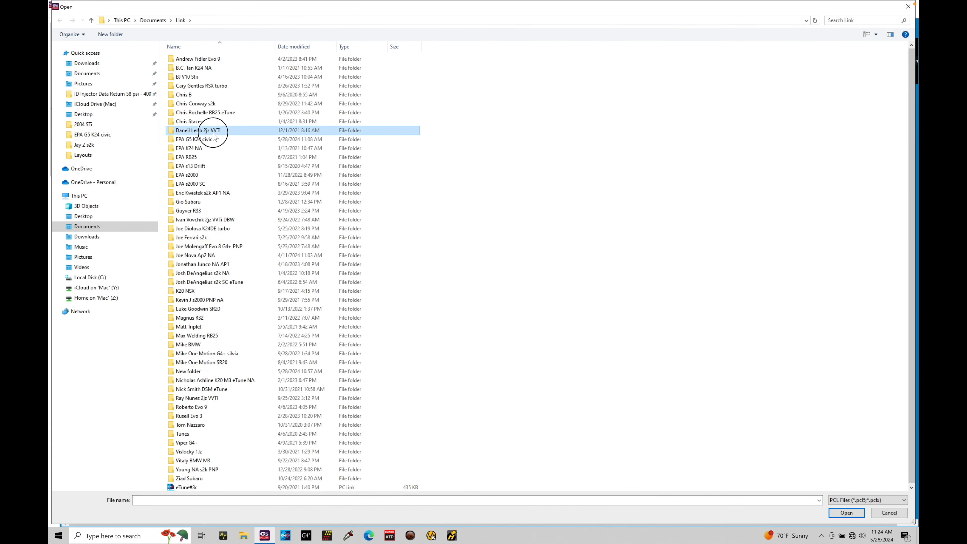
pyautogui.doubleClick(224, 59)
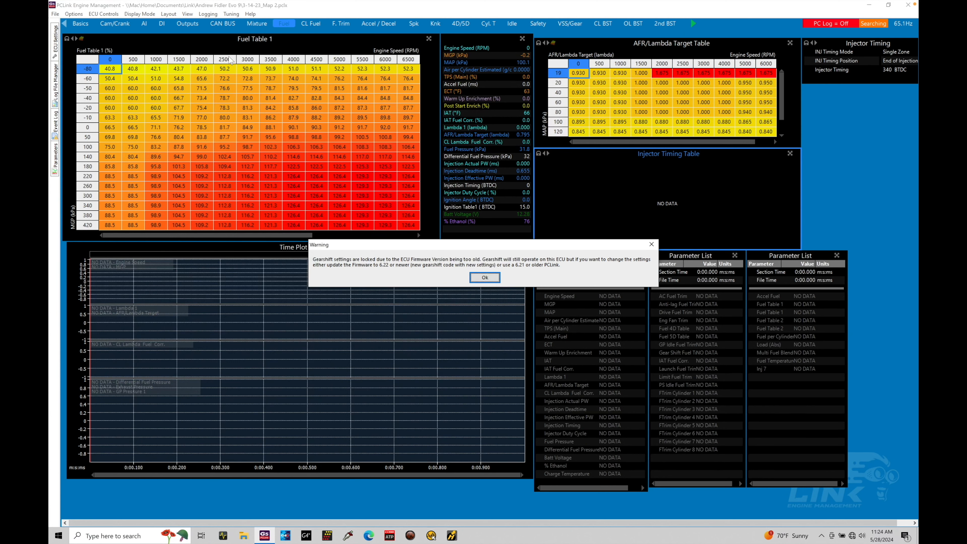
pyautogui.press('Return')
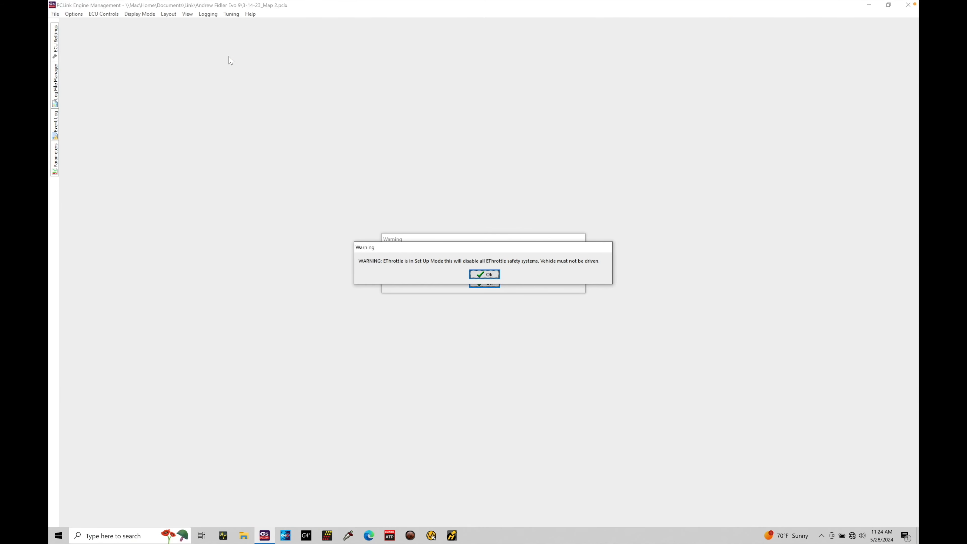
pyautogui.press('Return')
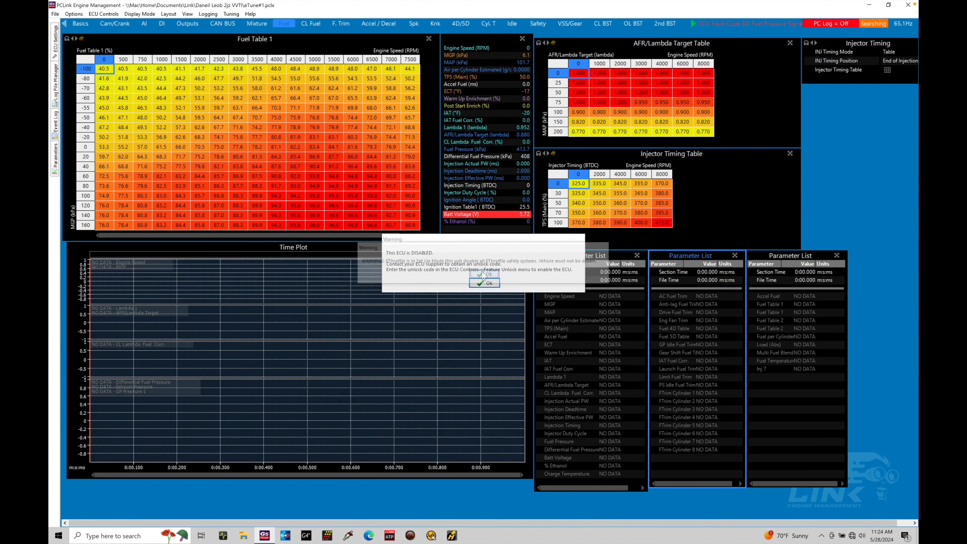
pyautogui.click(488, 283)
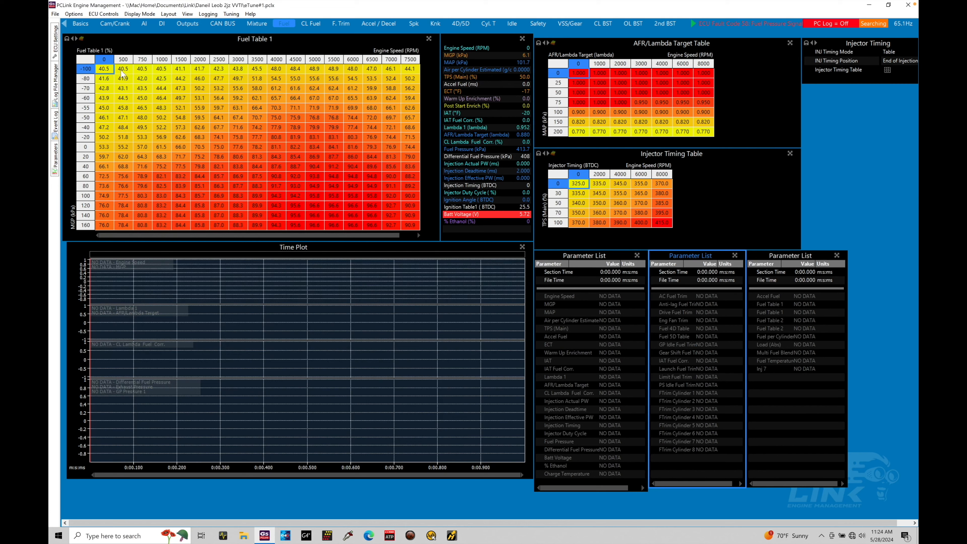
# Step: Compare the open map with eTune#3e from the same customer's 2jz VVTi folder
pyautogui.click(55, 15)
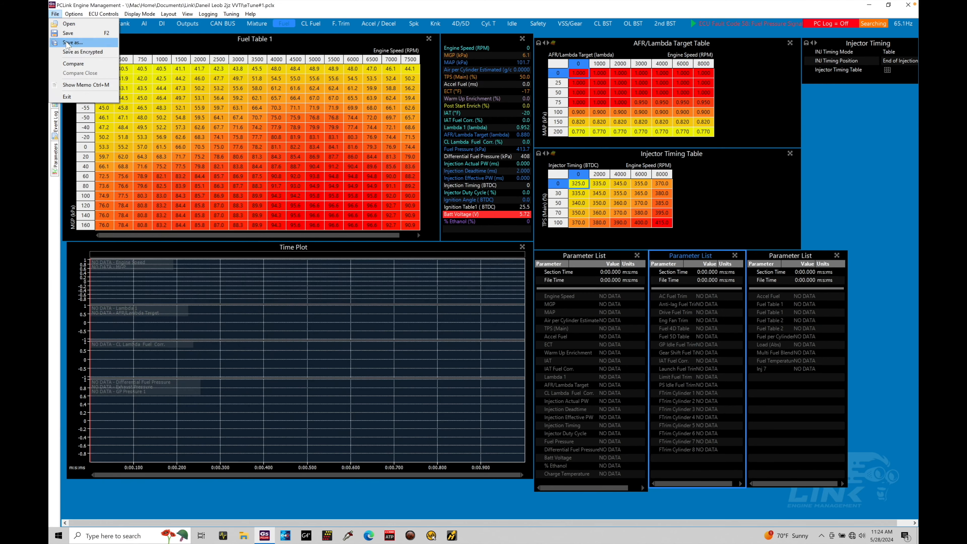
pyautogui.click(75, 65)
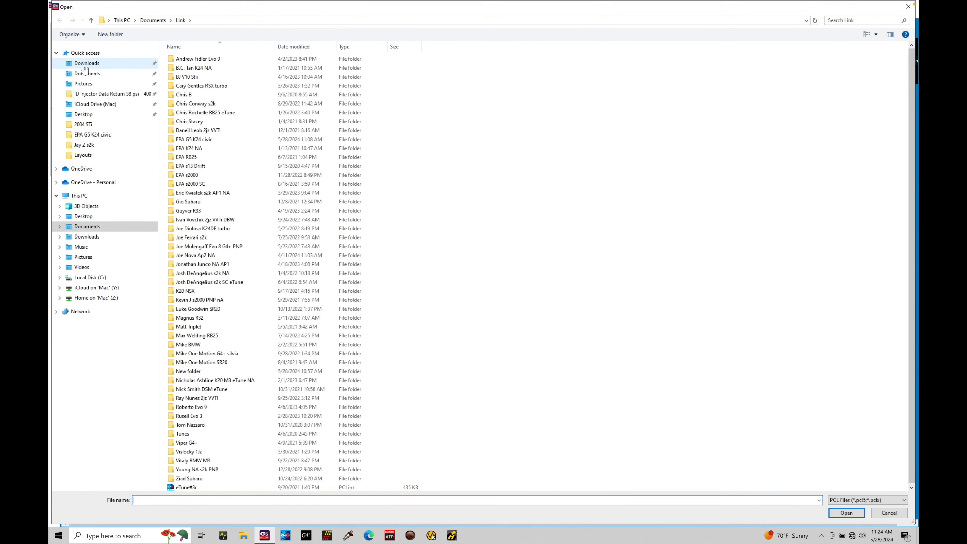
pyautogui.doubleClick(198, 133)
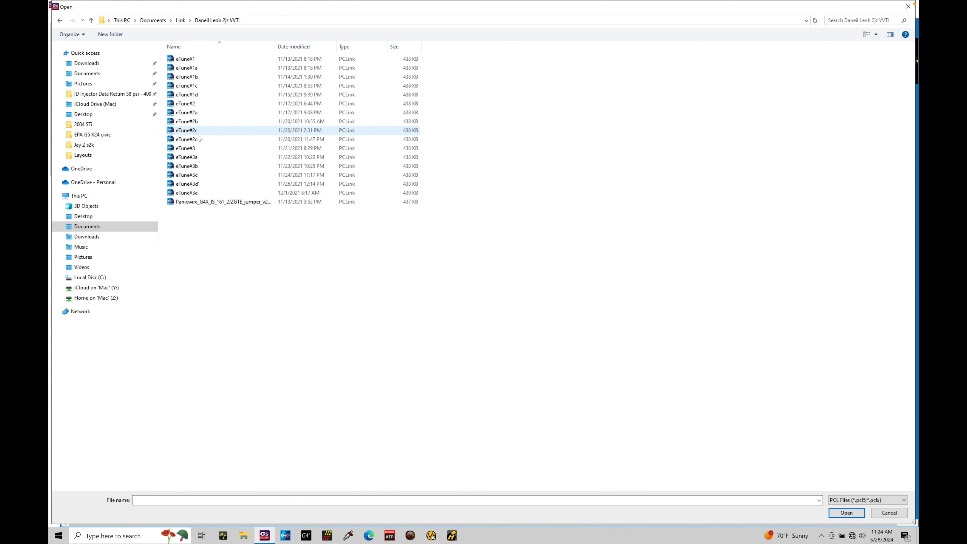
pyautogui.click(204, 194)
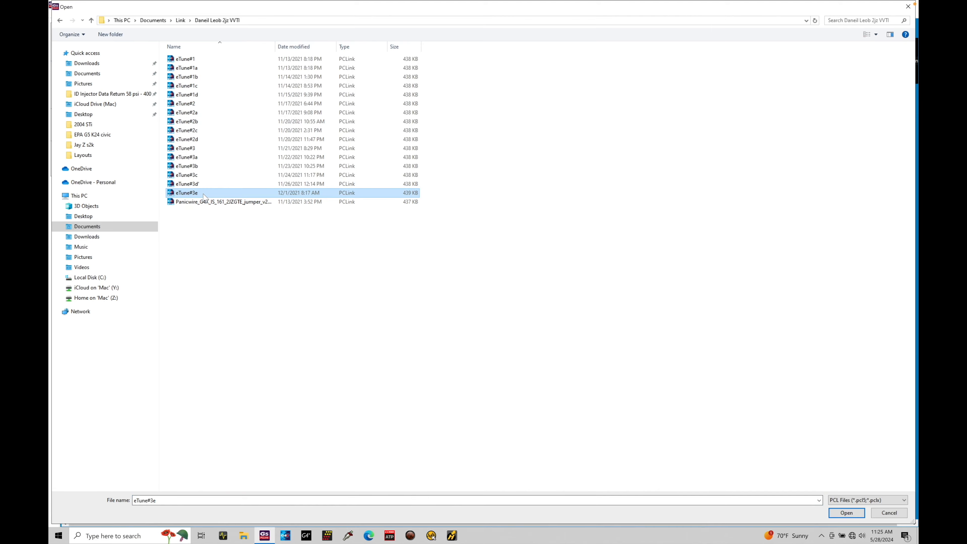
pyautogui.doubleClick(204, 196)
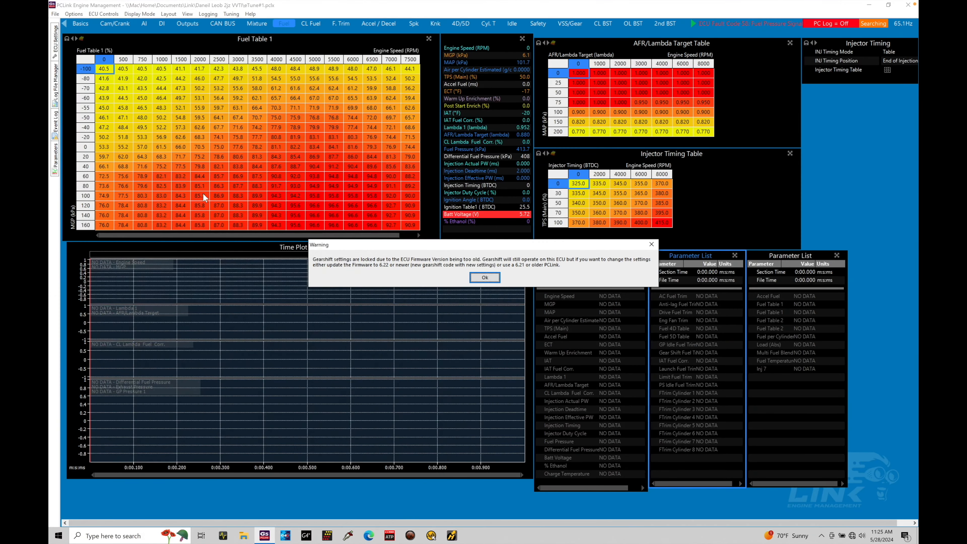
pyautogui.press('Return')
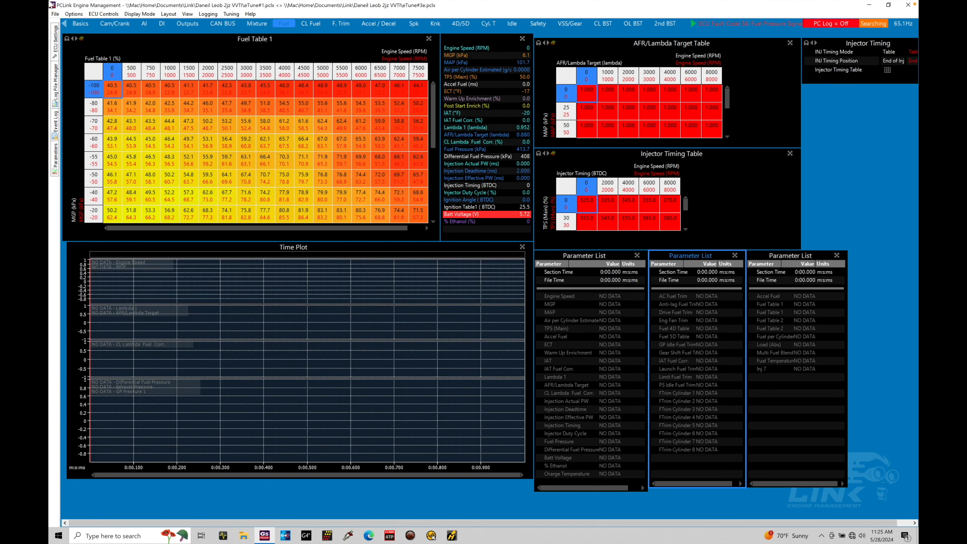
# Step: Examine the differences between the two maps in the fuel table, fuel trim, ignition and closed-loop boost pages
pyautogui.click(54, 14)
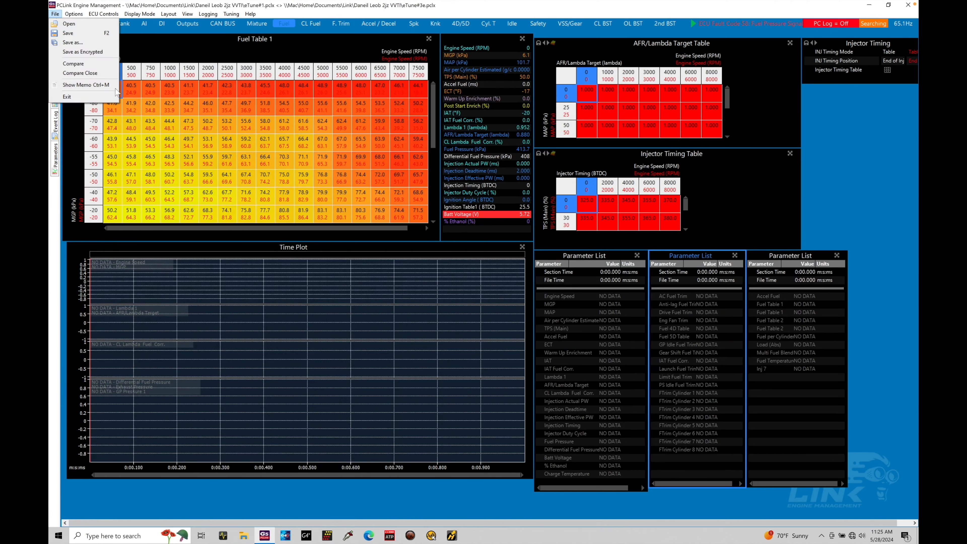
pyautogui.click(104, 78)
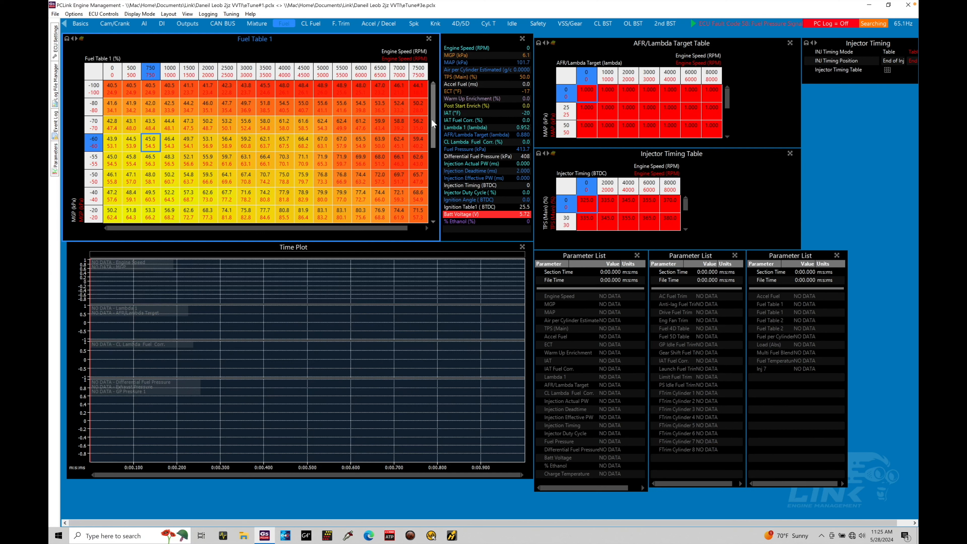
pyautogui.moveTo(431, 117)
pyautogui.mouseDown()
pyautogui.moveTo(428, 125)
pyautogui.moveTo(433, 109)
pyautogui.mouseUp()
pyautogui.click(339, 23)
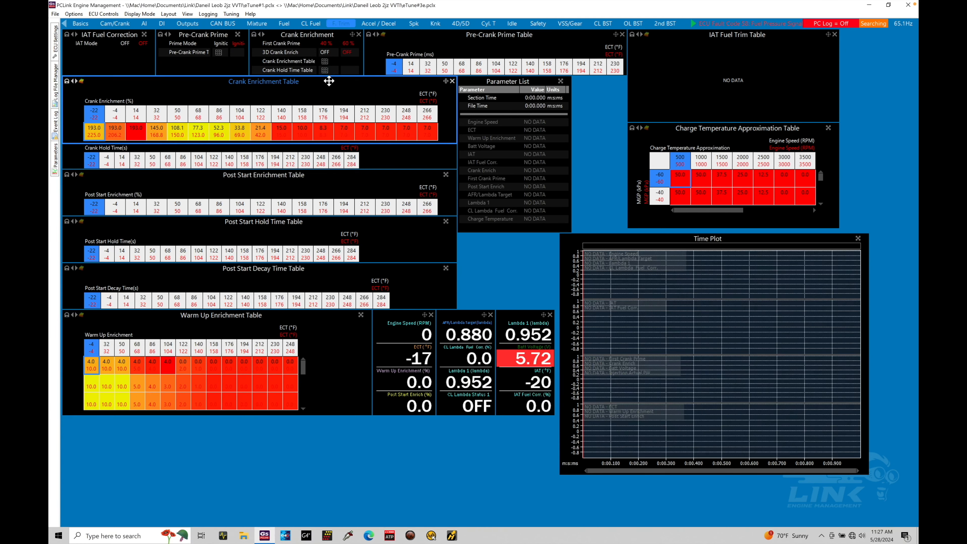
pyautogui.click(420, 24)
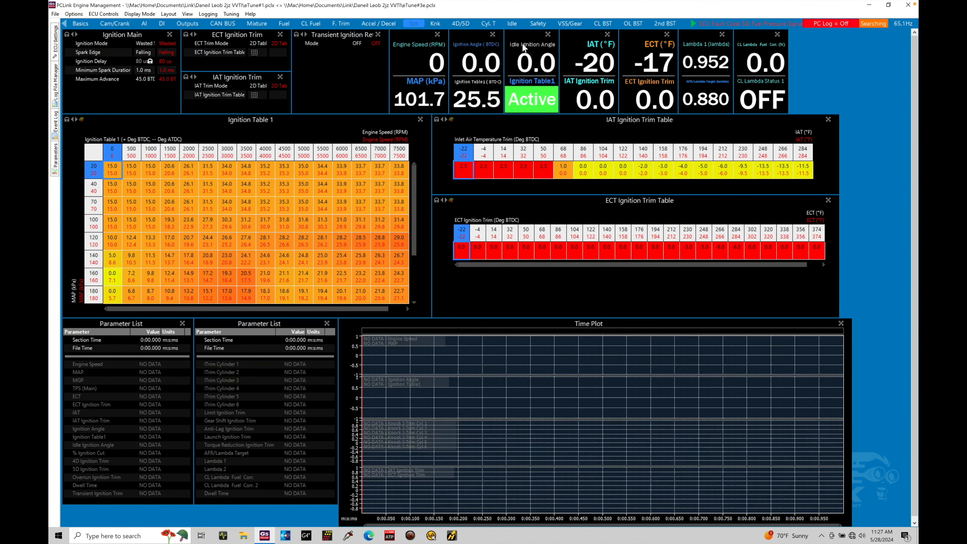
pyautogui.click(602, 24)
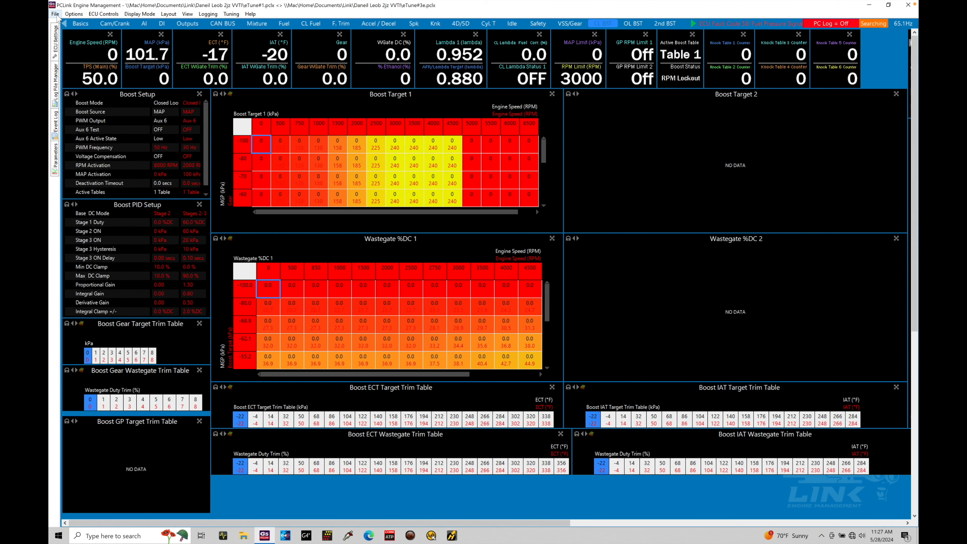
# Step: Close the map comparison and return to the Fuel page
pyautogui.click(56, 14)
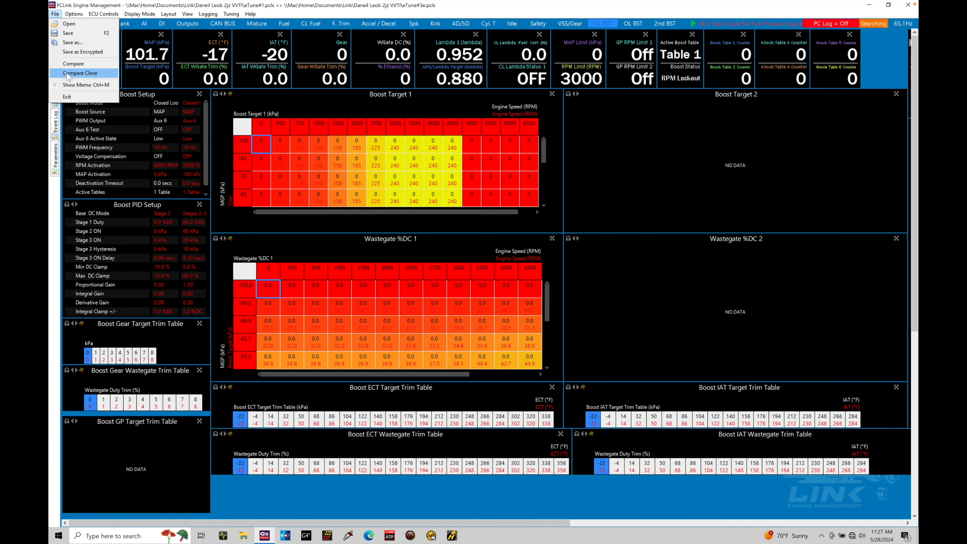
pyautogui.click(80, 73)
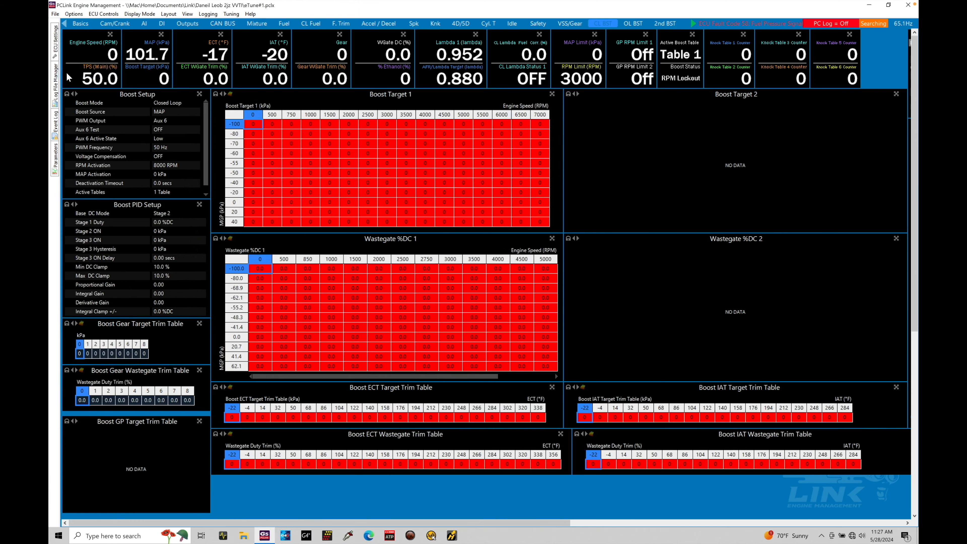
pyautogui.click(282, 24)
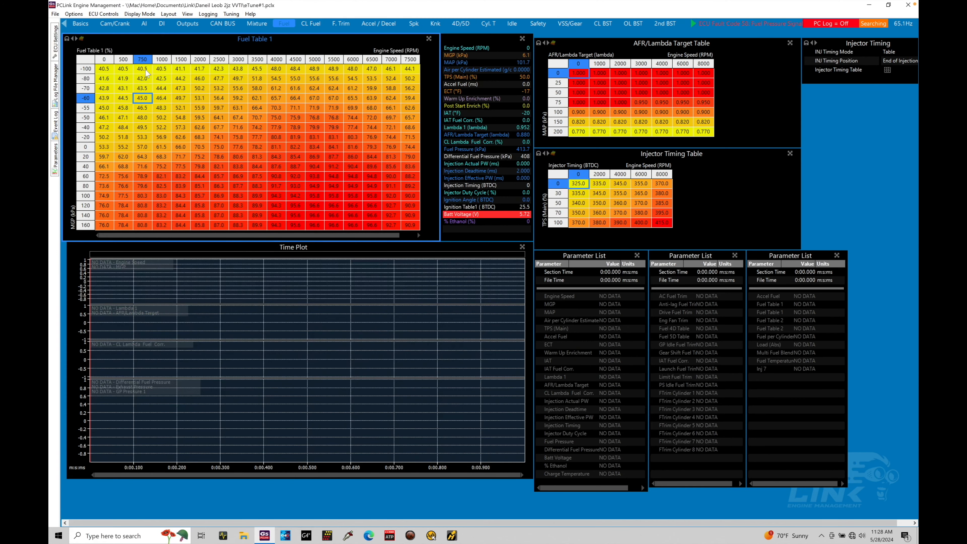
# Step: Open the base map Honda Integra Type R (DC5) G4X Xtreme Plugin from the Link G4X Base Maps folder on drive C
pyautogui.click(55, 14)
pyautogui.click(59, 25)
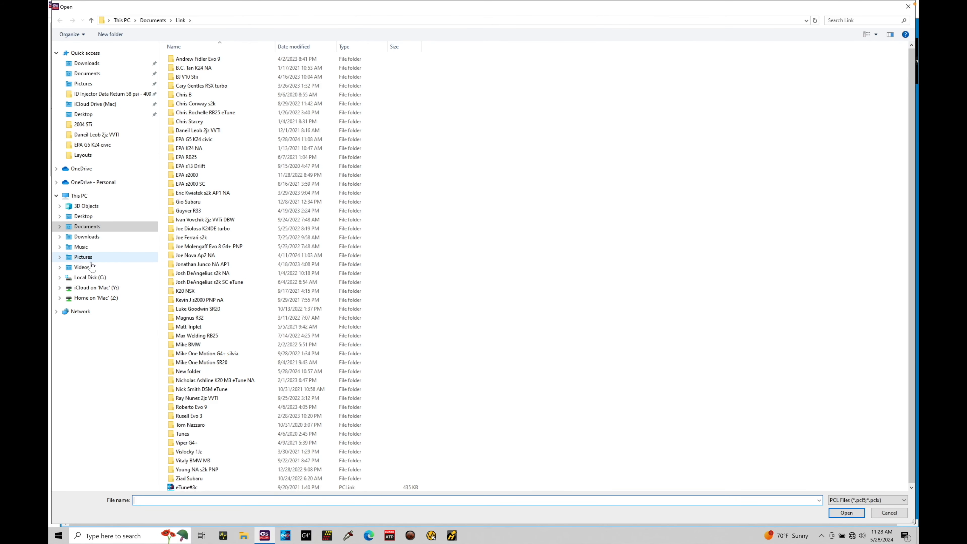
pyautogui.click(88, 277)
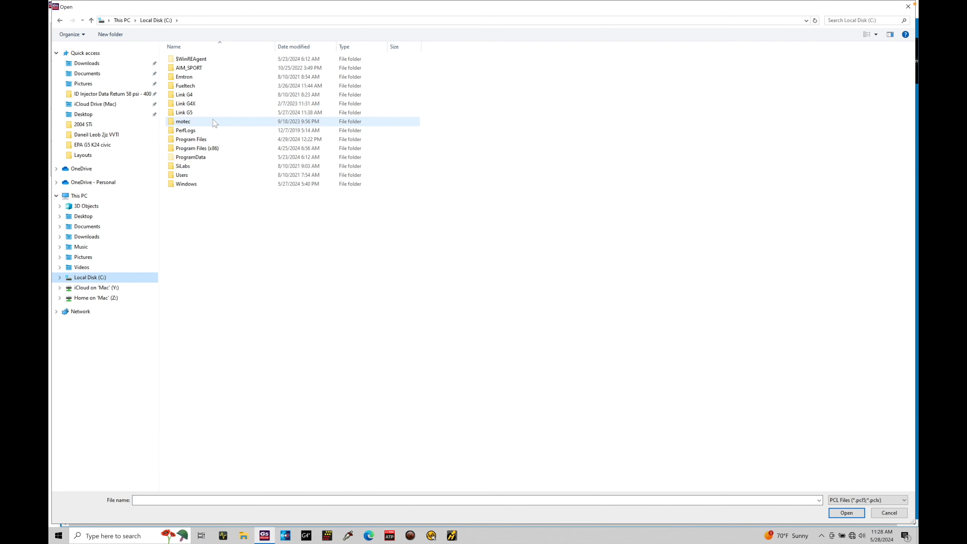
pyautogui.doubleClick(213, 104)
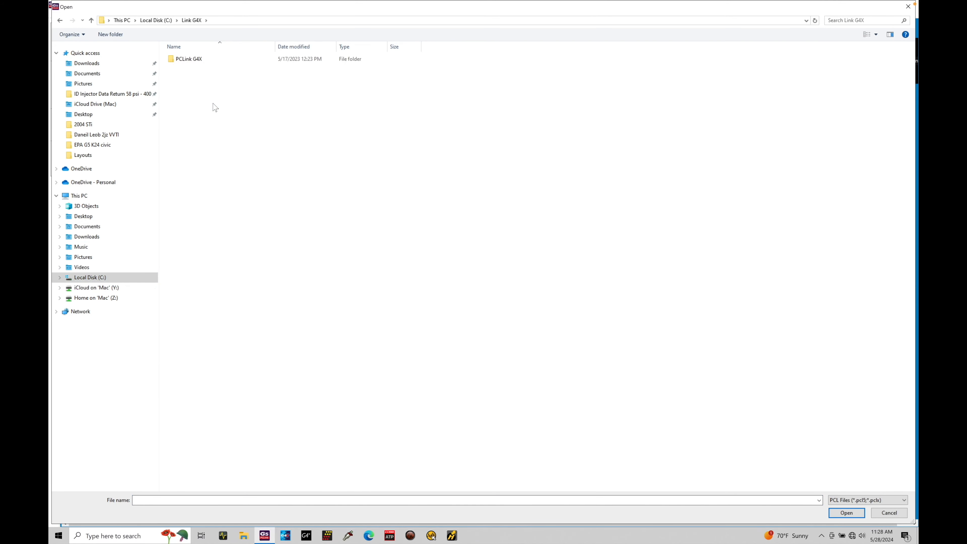
pyautogui.doubleClick(216, 60)
pyautogui.doubleClick(216, 61)
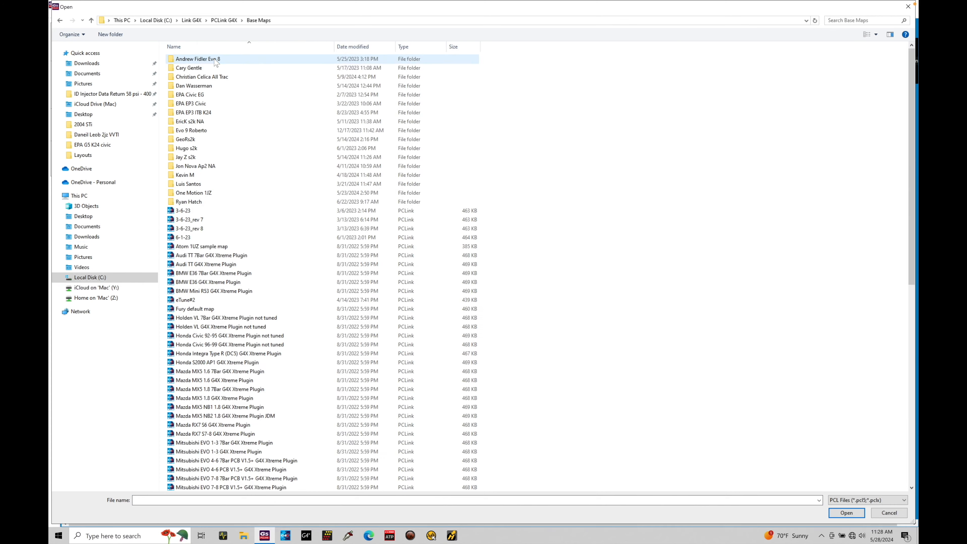
pyautogui.scroll(-3, 286, 282)
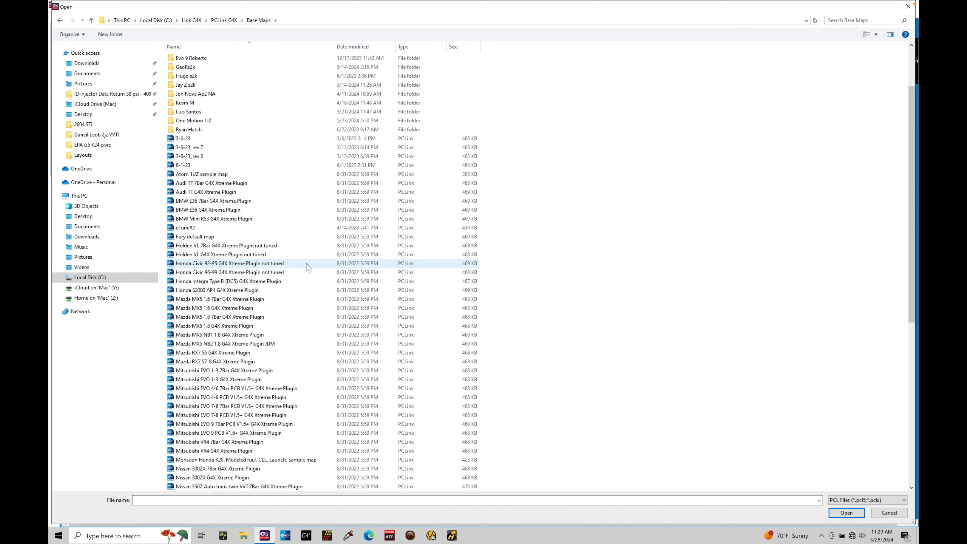
pyautogui.scroll(-3, 308, 266)
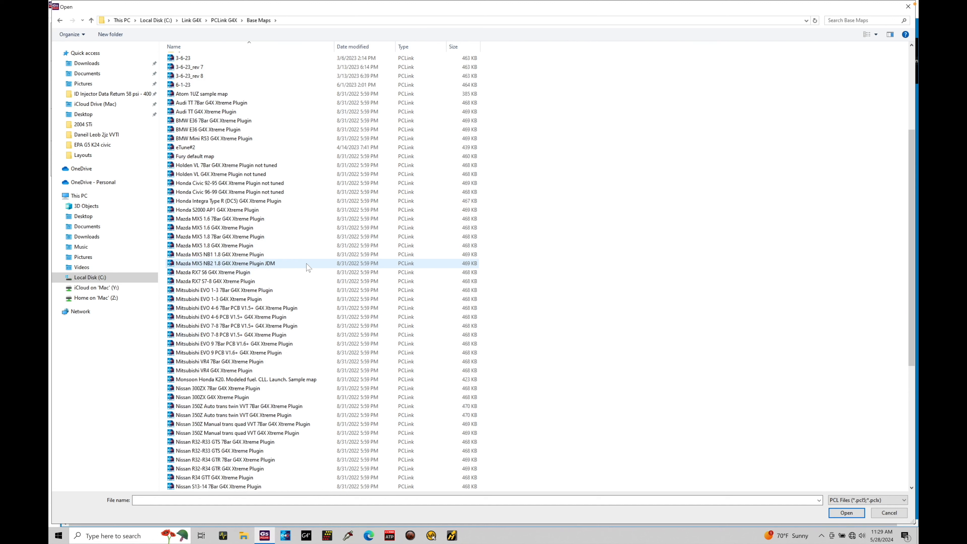
pyautogui.click(309, 202)
pyautogui.doubleClick(309, 202)
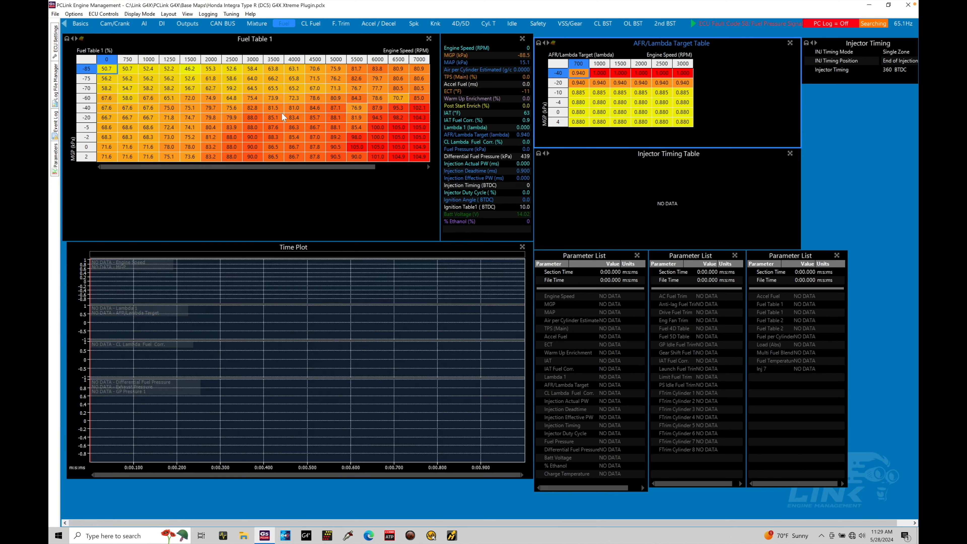
# Step: Inspect the Injector Dead Time Table cells across the battery voltages on the Basics page
pyautogui.click(85, 25)
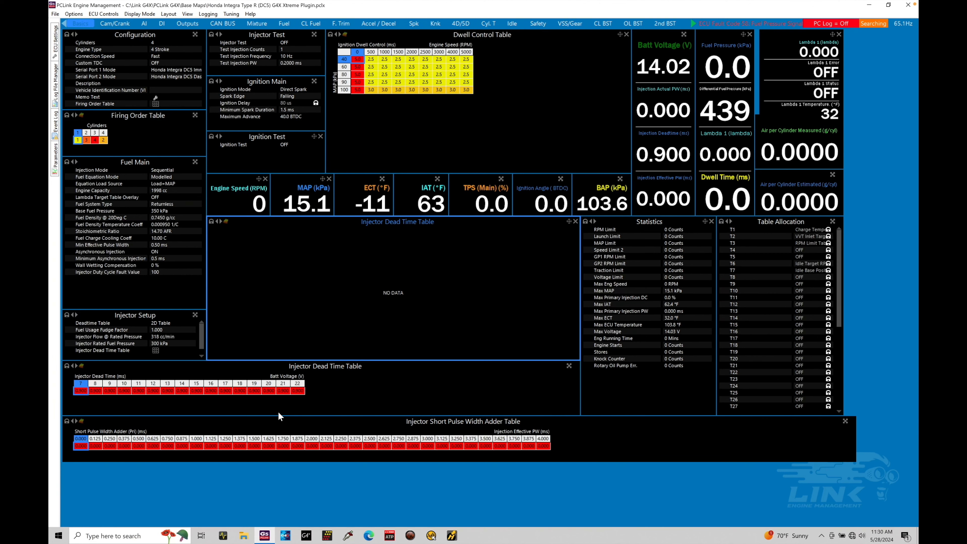
pyautogui.click(93, 391)
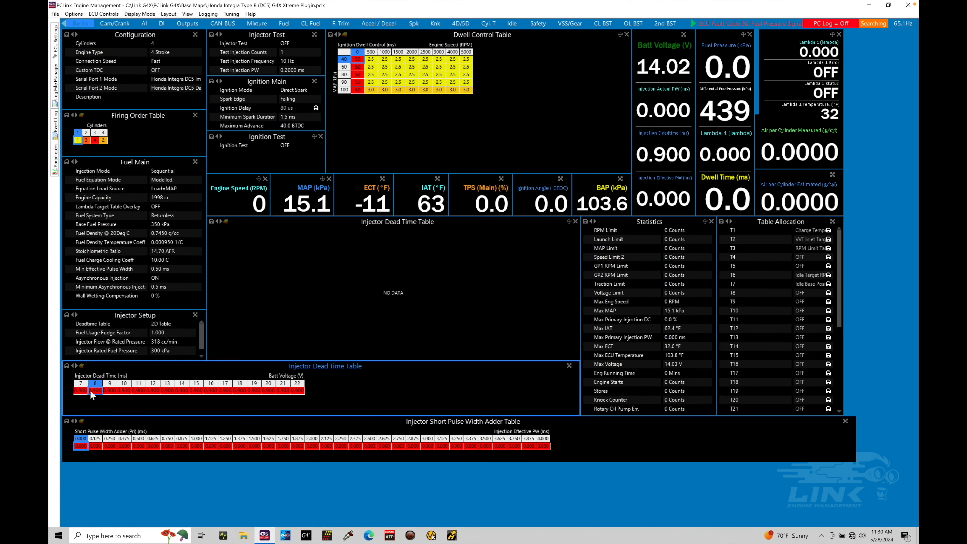
pyautogui.click(133, 391)
pyautogui.click(153, 391)
# Step: Set the Injector Flow @ Rated Pressure to 1065 cc/min in the Injector Setup
pyautogui.click(169, 342)
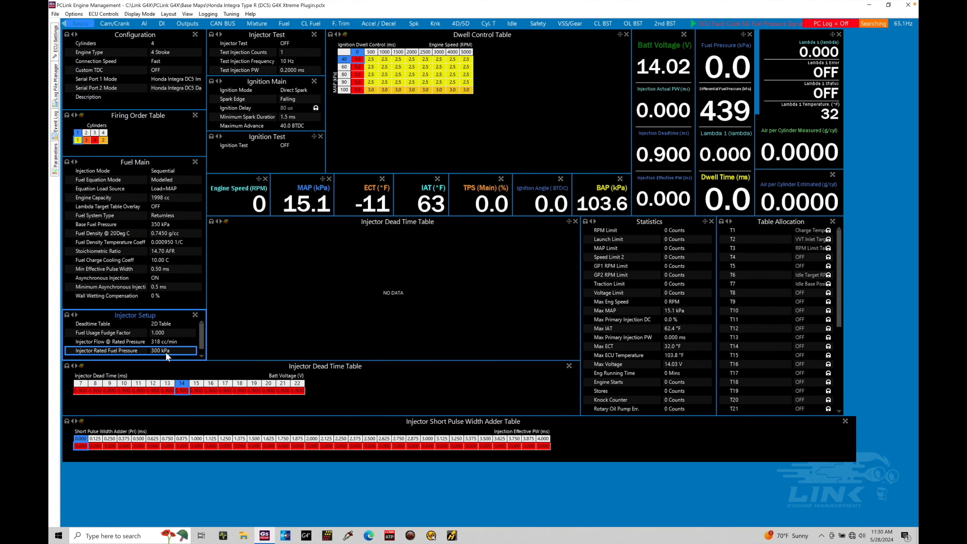
pyautogui.write('1065')
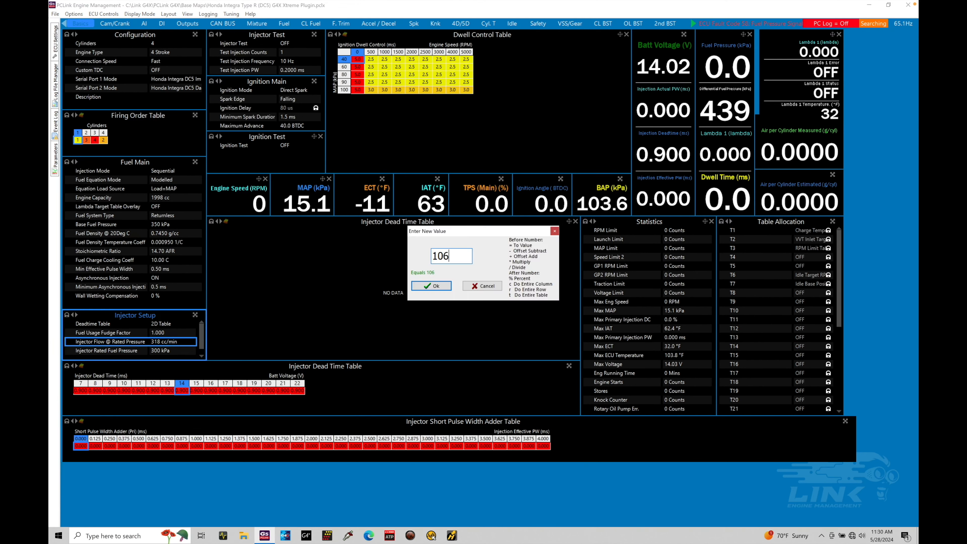
pyautogui.press('Return')
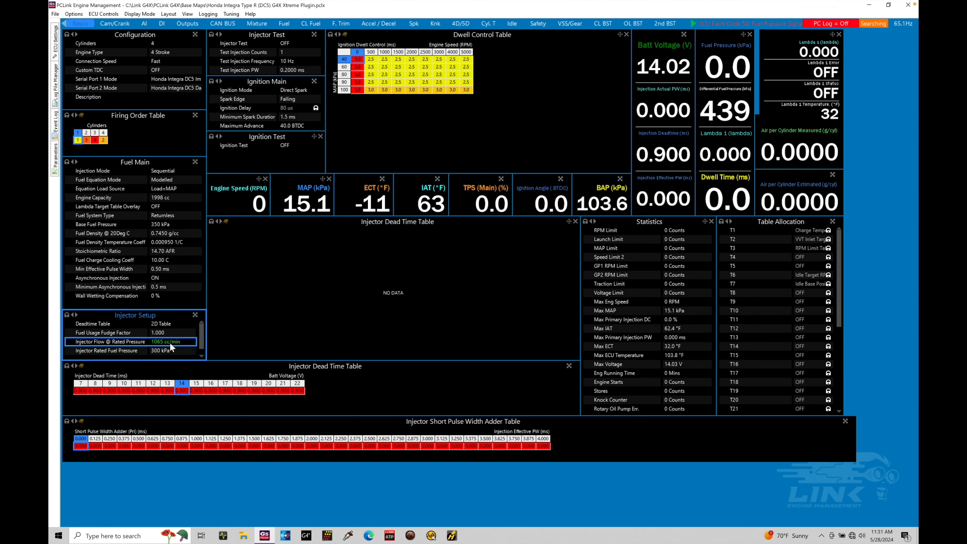
pyautogui.click(251, 390)
pyautogui.rightClick(251, 390)
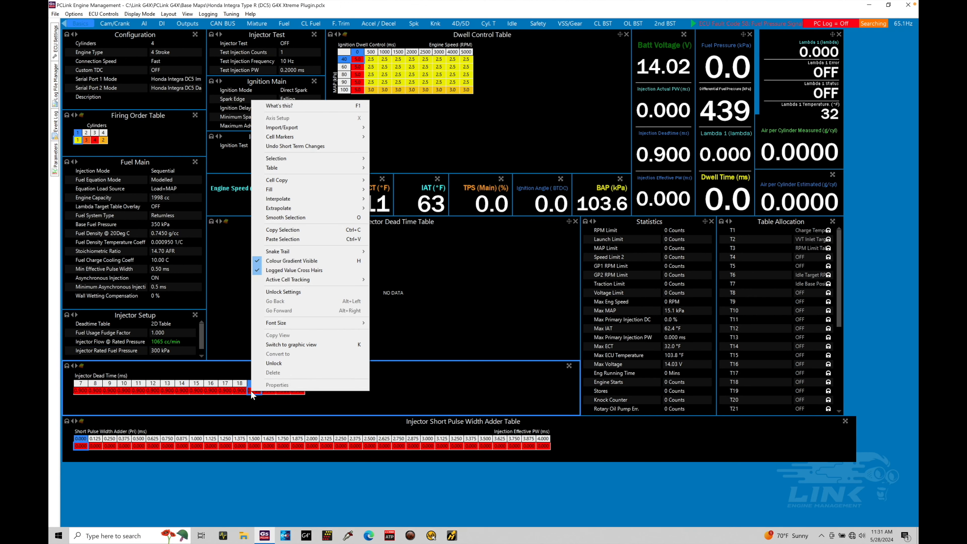
pyautogui.moveTo(313, 128)
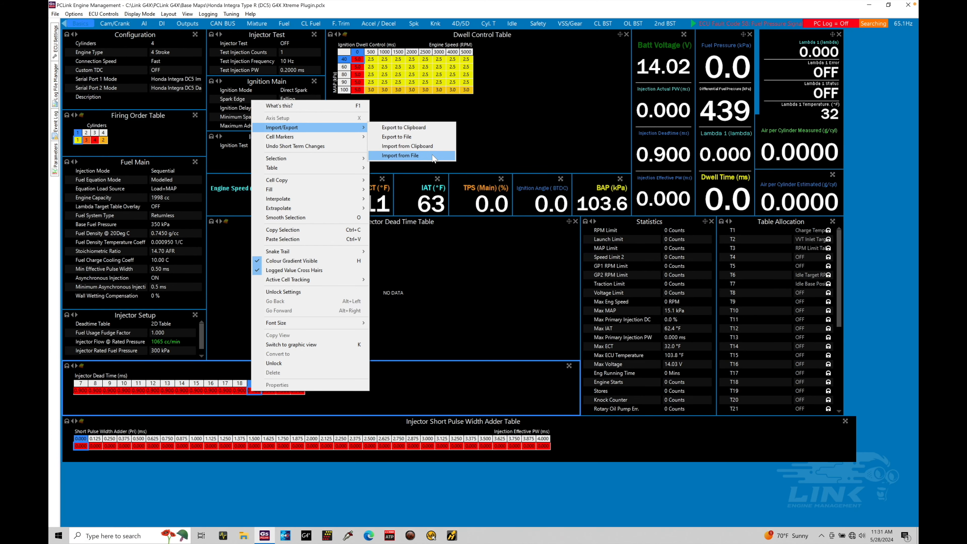
pyautogui.click(433, 158)
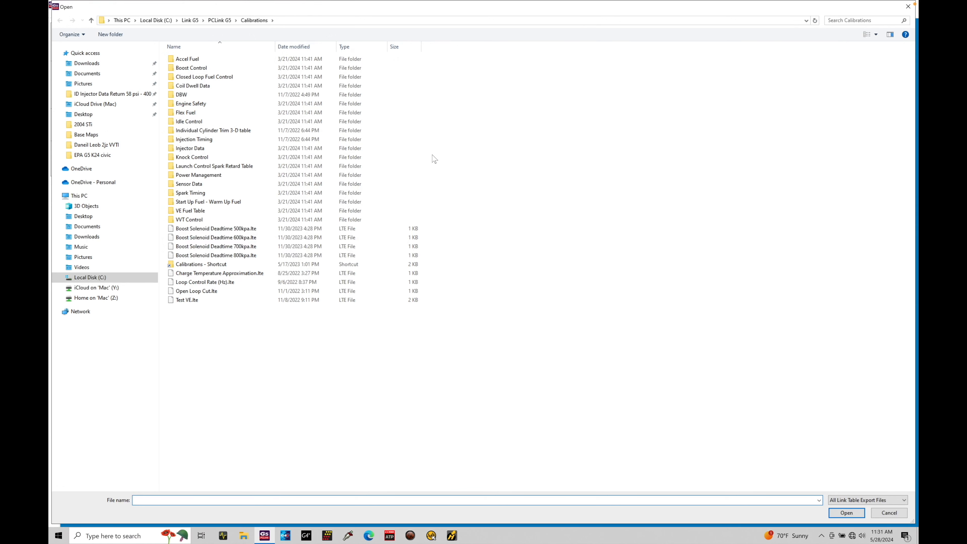
pyautogui.click(116, 220)
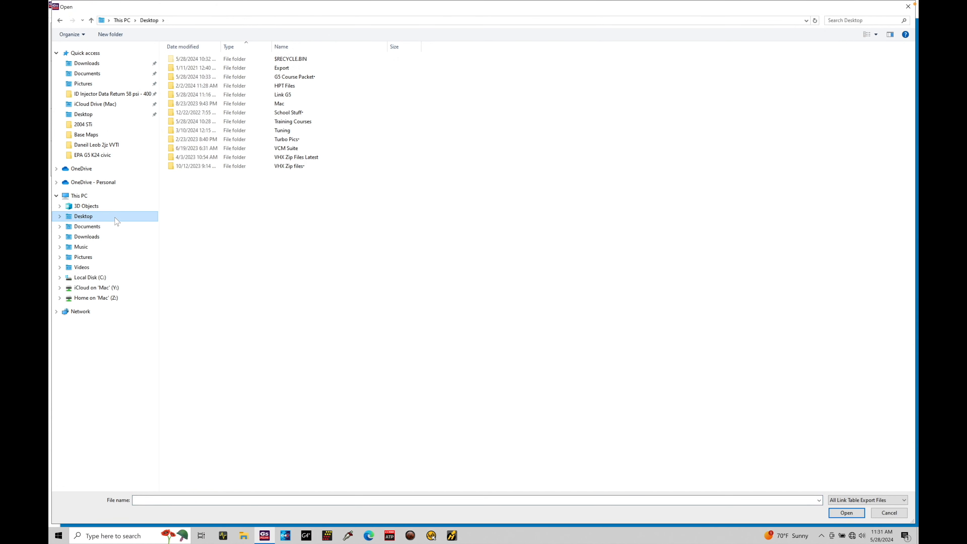
pyautogui.doubleClick(279, 77)
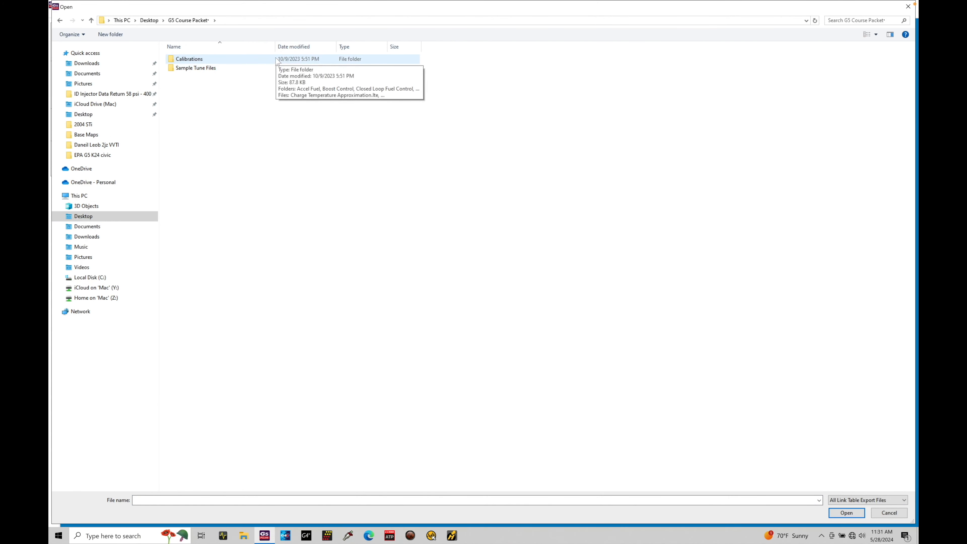
pyautogui.doubleClick(276, 60)
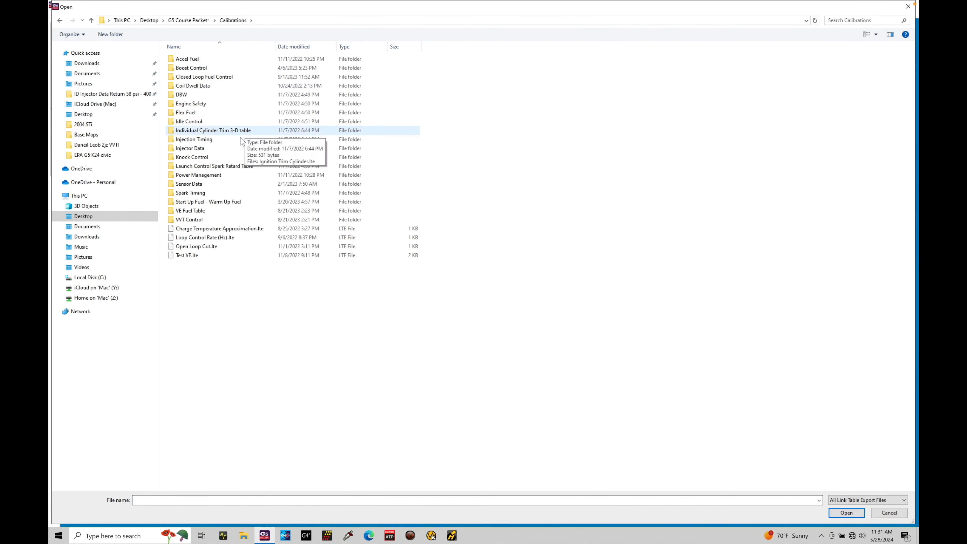
pyautogui.click(236, 152)
pyautogui.doubleClick(236, 152)
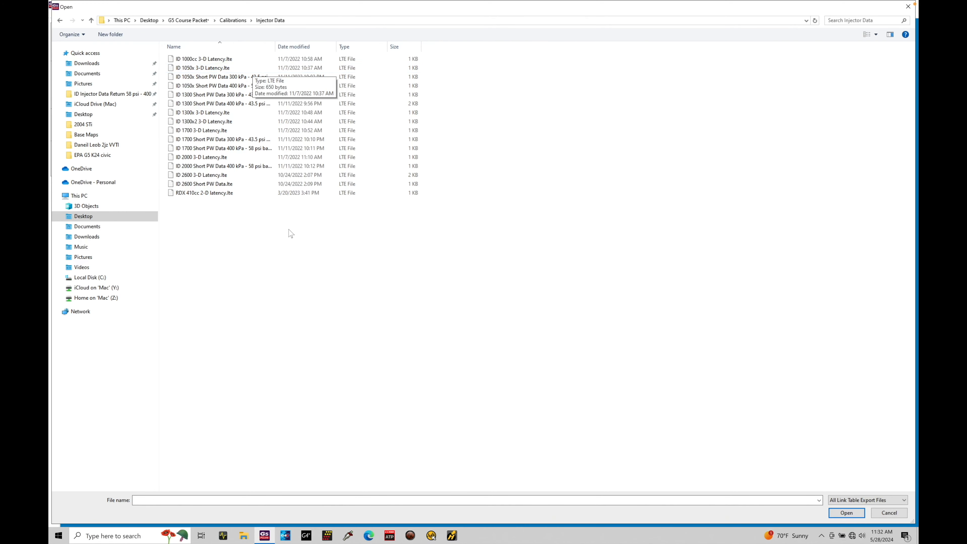
pyautogui.click(910, 6)
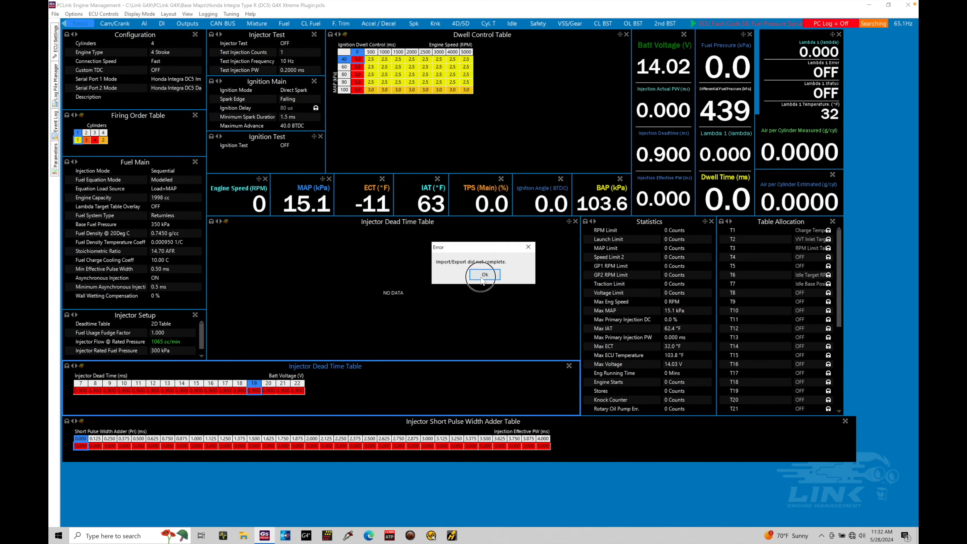
pyautogui.click(489, 275)
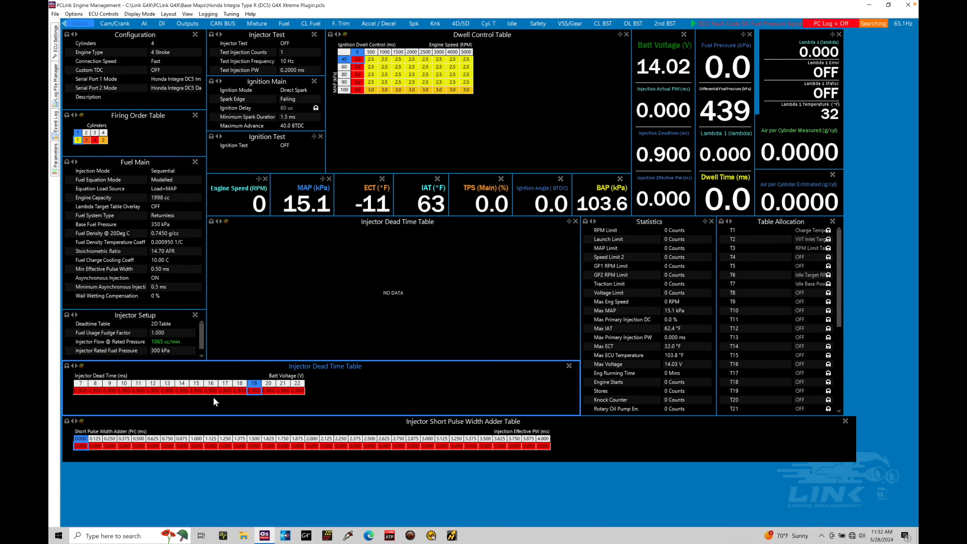
# Step: Set the Deadtime Table option in the Injector Setup to 3D Table
pyautogui.doubleClick(169, 323)
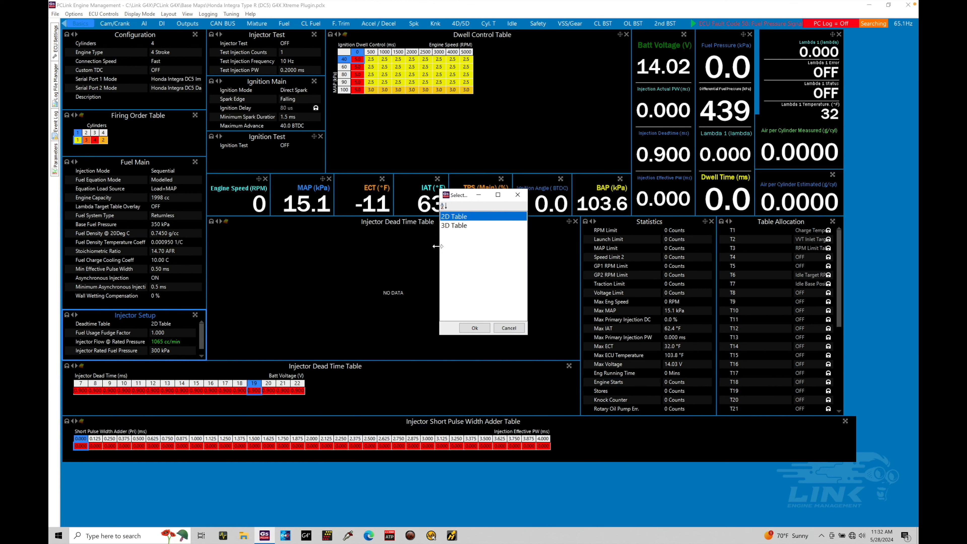
pyautogui.click(457, 225)
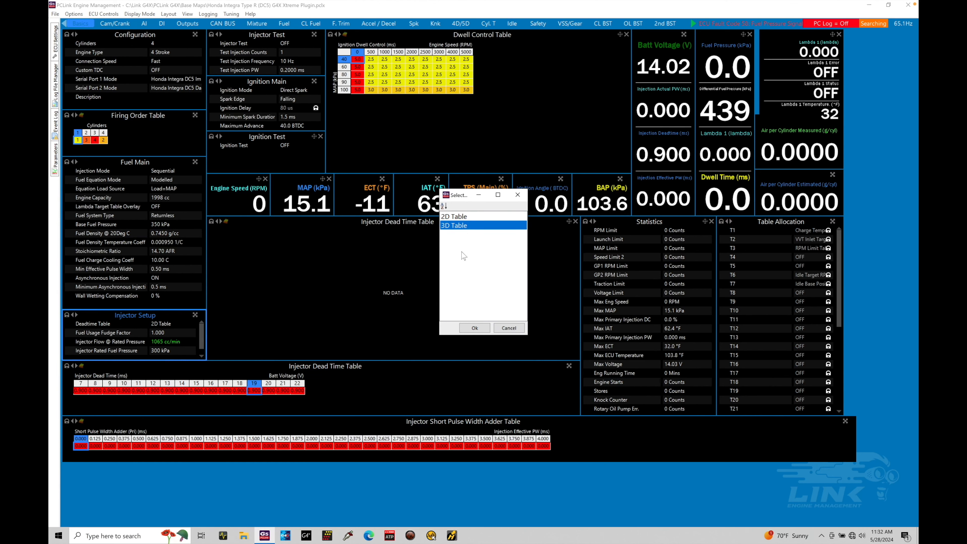
pyautogui.click(471, 329)
pyautogui.click(472, 278)
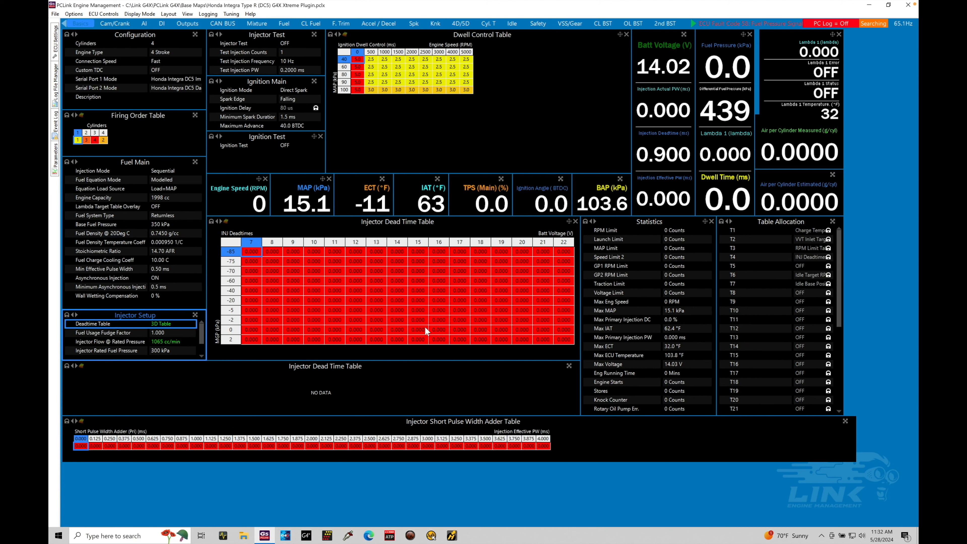
# Step: Import ID 1050x 3-D Latency.lte from the desktop G5 Course Packet's Calibrations > Injector Data folder into the 3D Injector Dead Time Table
pyautogui.click(358, 263)
pyautogui.rightClick(357, 263)
pyautogui.moveTo(418, 238)
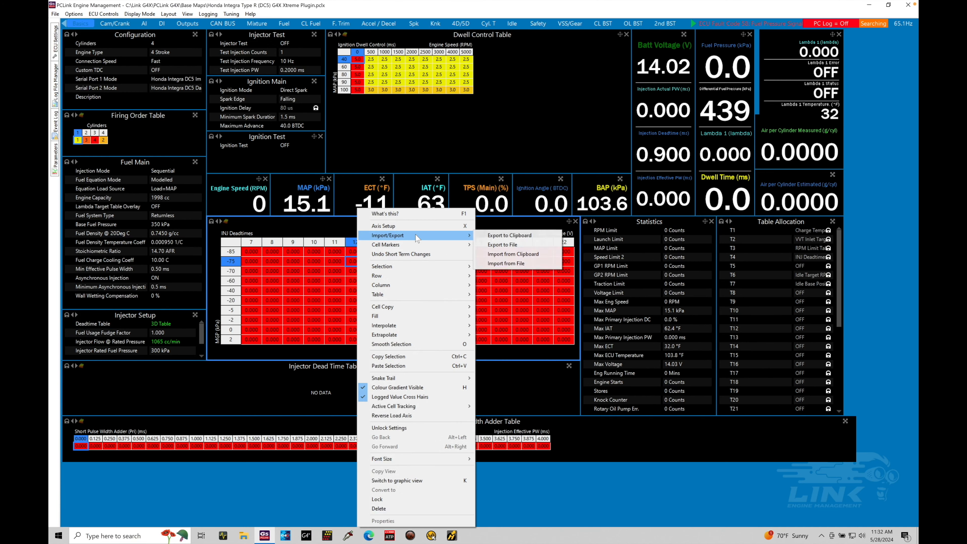
pyautogui.click(511, 264)
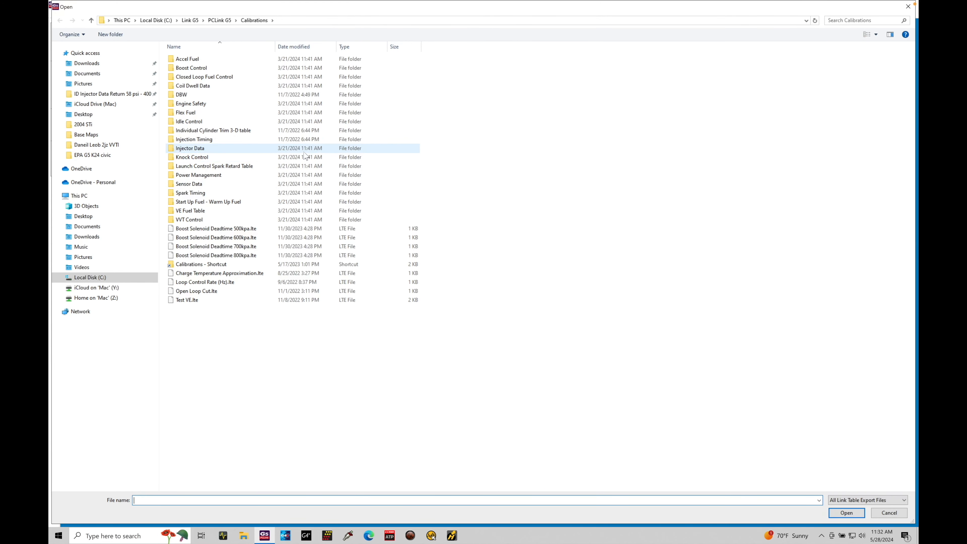
pyautogui.click(118, 216)
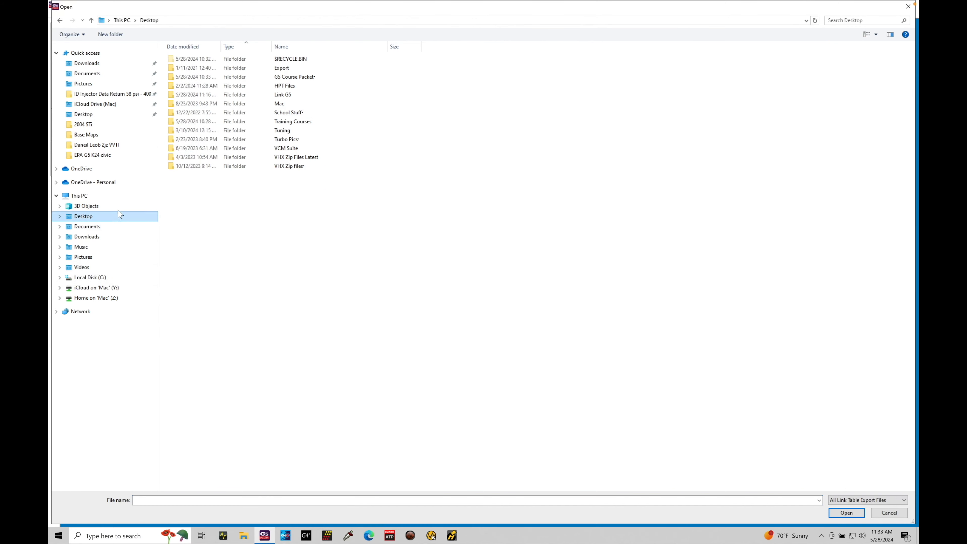
pyautogui.doubleClick(266, 77)
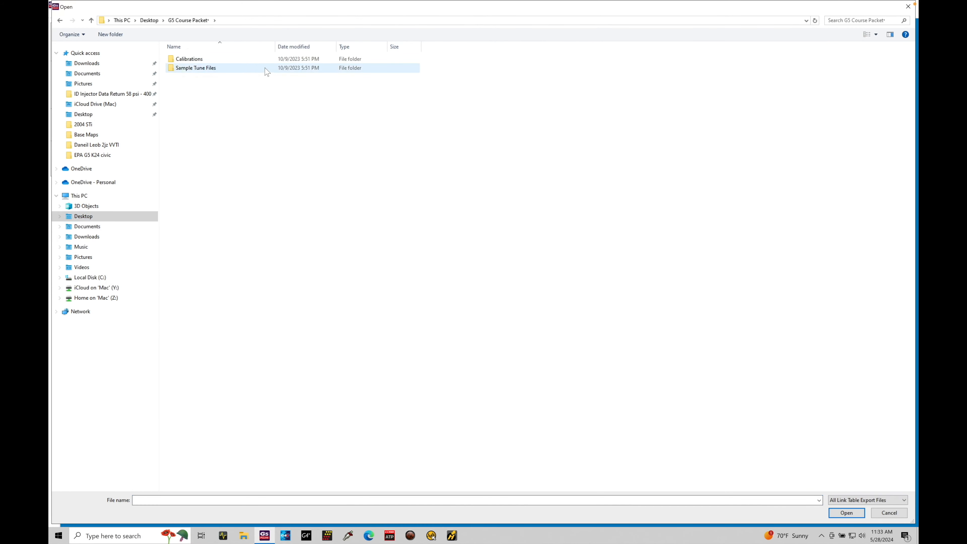
pyautogui.doubleClick(263, 59)
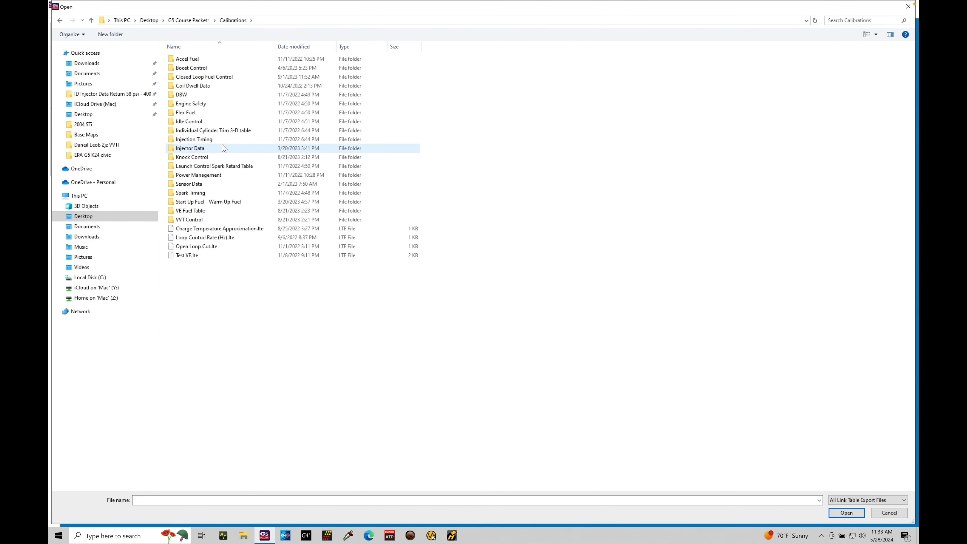
pyautogui.doubleClick(223, 148)
pyautogui.click(268, 69)
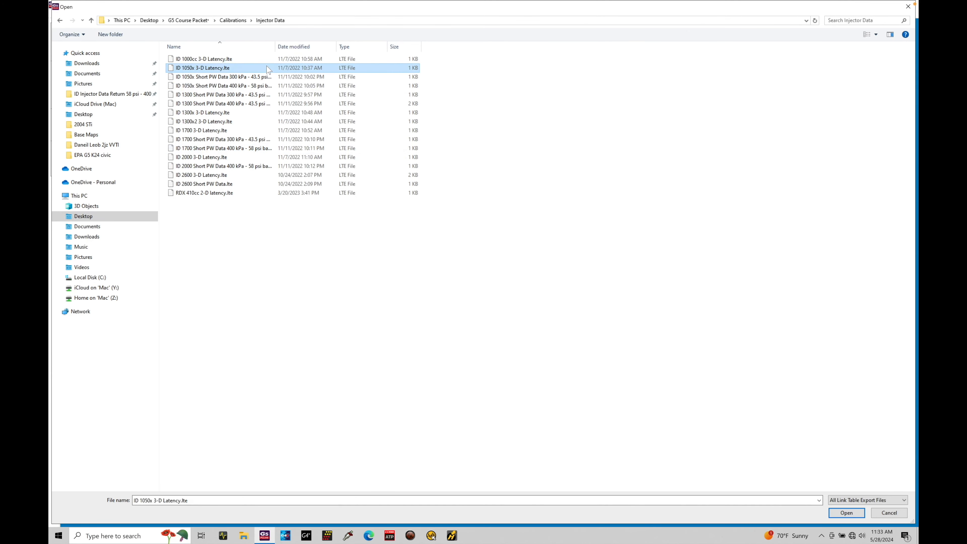
pyautogui.doubleClick(267, 68)
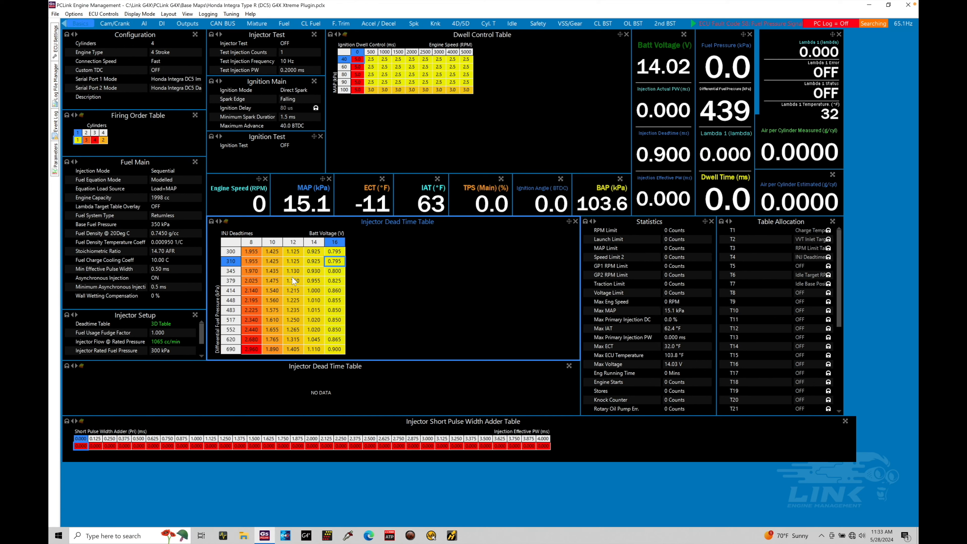
# Step: Import ID 1050x Short PW Data 300 kPa - 43.5 psi base.lte from the Injector Data folder into the Injector Short Pulse Width Adder Table
pyautogui.rightClick(302, 446)
pyautogui.moveTo(356, 184)
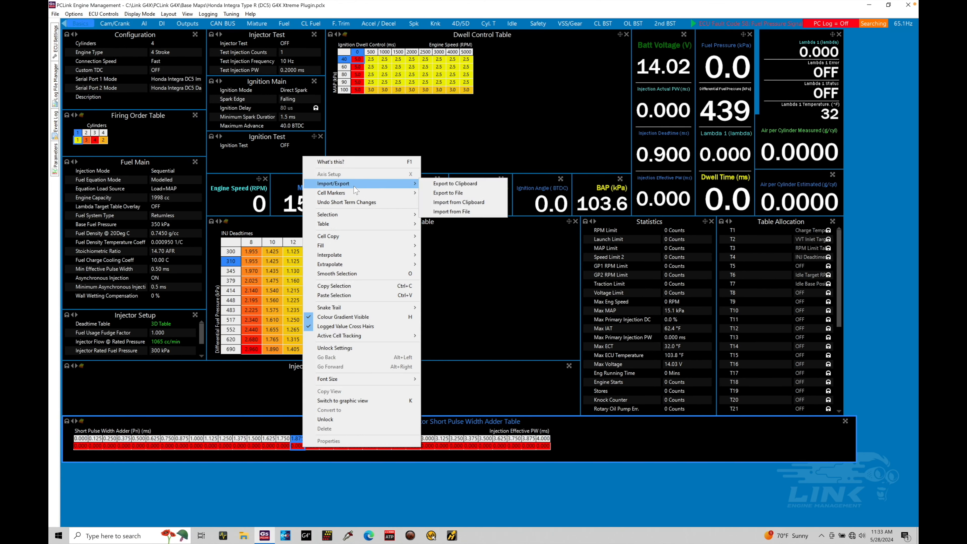
pyautogui.click(468, 211)
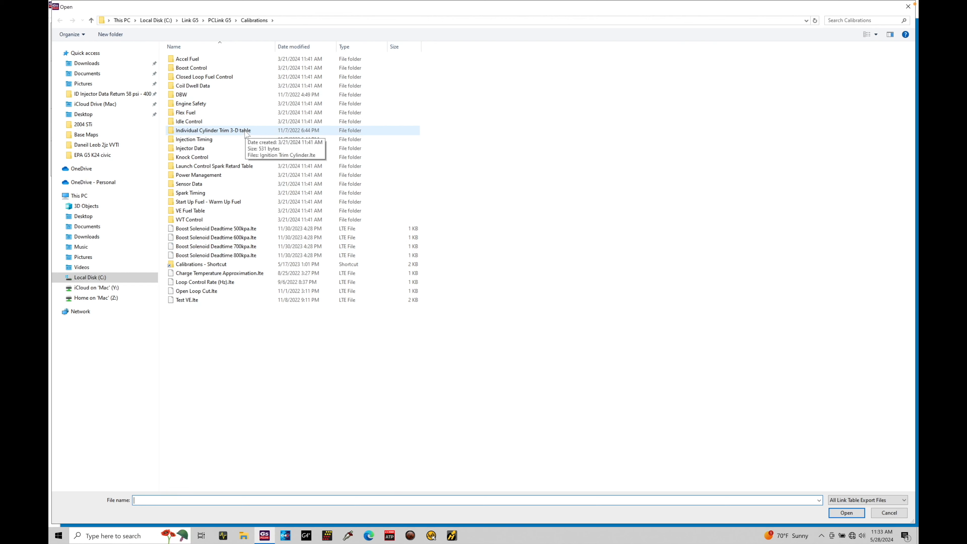
pyautogui.click(238, 152)
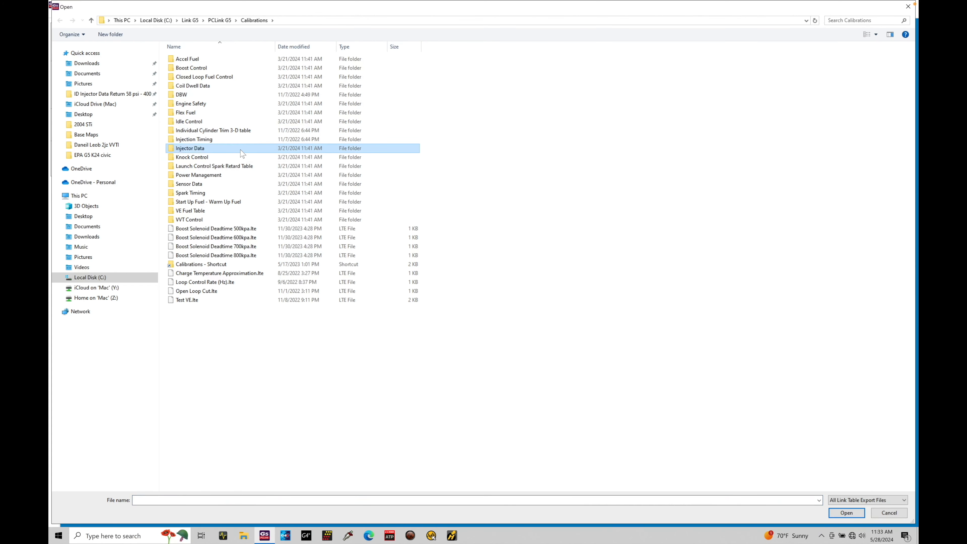
pyautogui.doubleClick(241, 152)
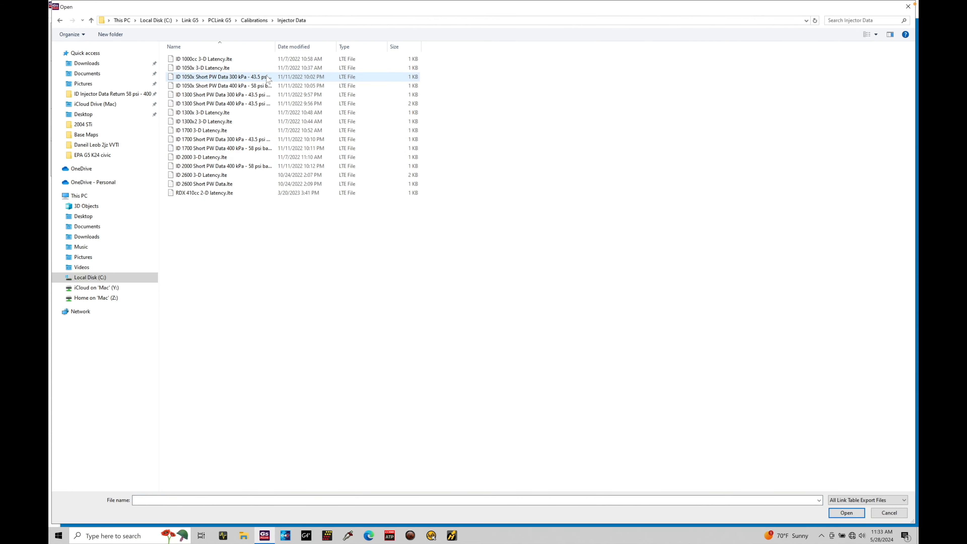
pyautogui.click(216, 80)
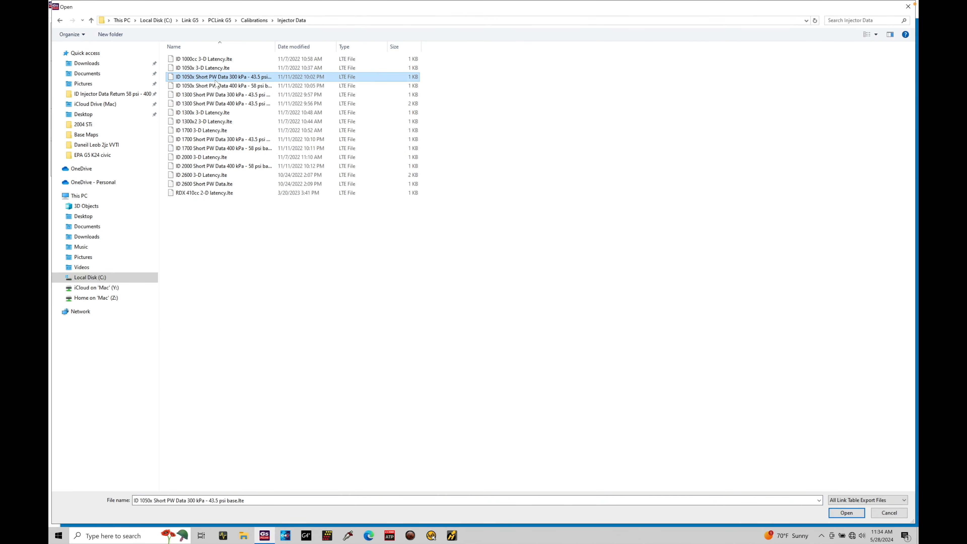
pyautogui.doubleClick(215, 79)
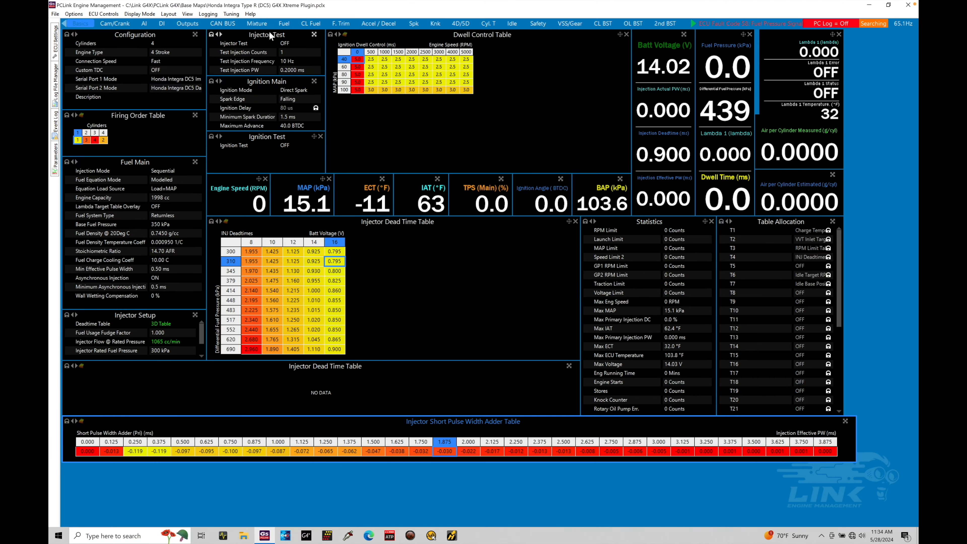
# Step: Import Fuel Table 1 - 200 kPa.lte from the VE Fuel Table folder into Fuel Table 1 on the Fuel page
pyautogui.click(284, 24)
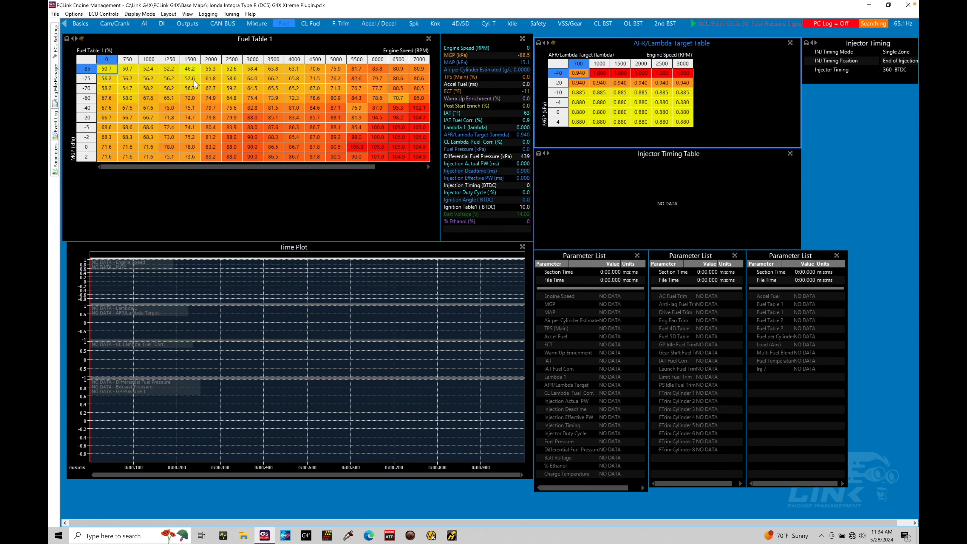
pyautogui.rightClick(232, 70)
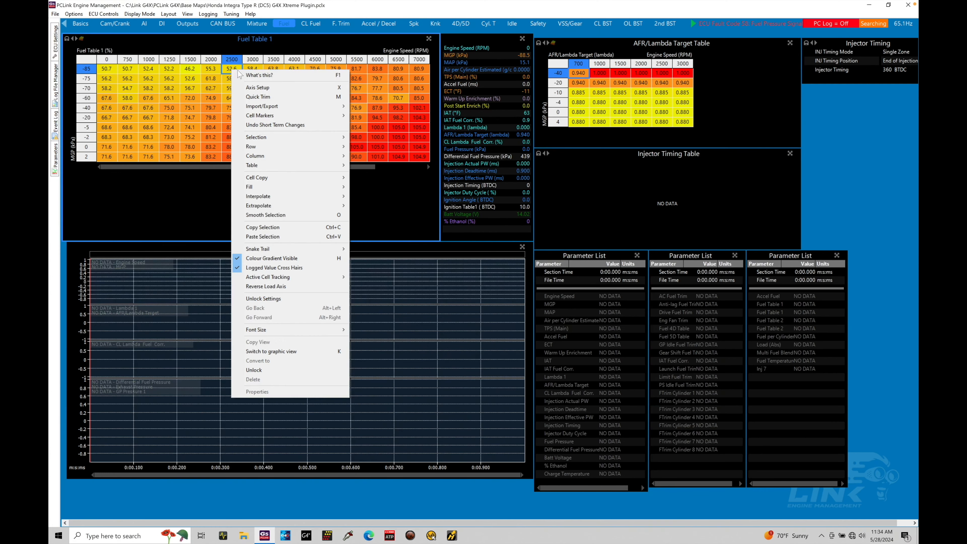
pyautogui.moveTo(270, 106)
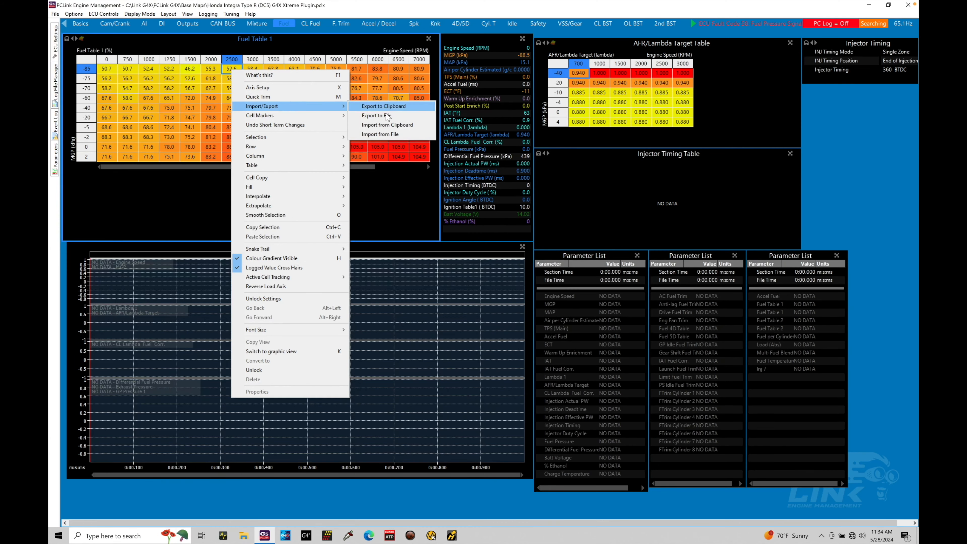
pyautogui.click(388, 134)
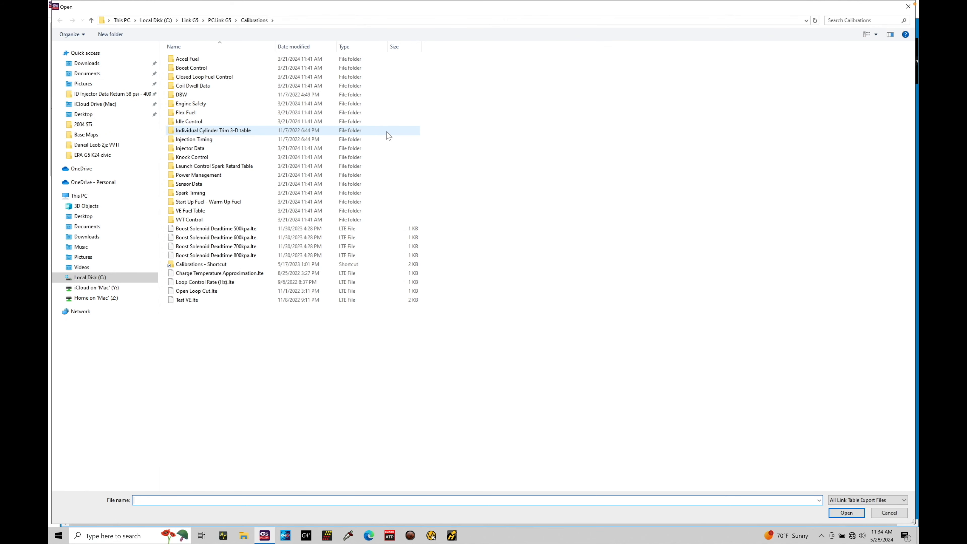
pyautogui.doubleClick(305, 211)
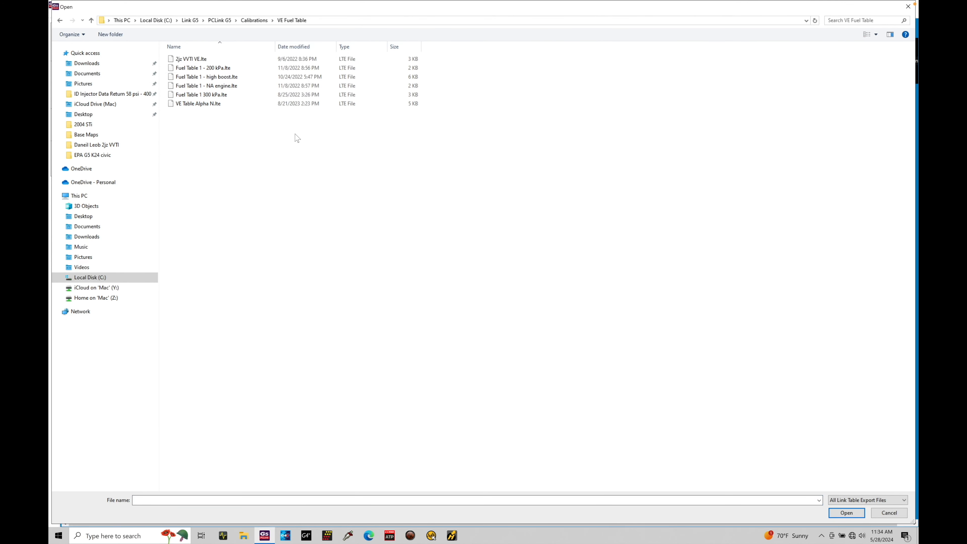
pyautogui.click(303, 69)
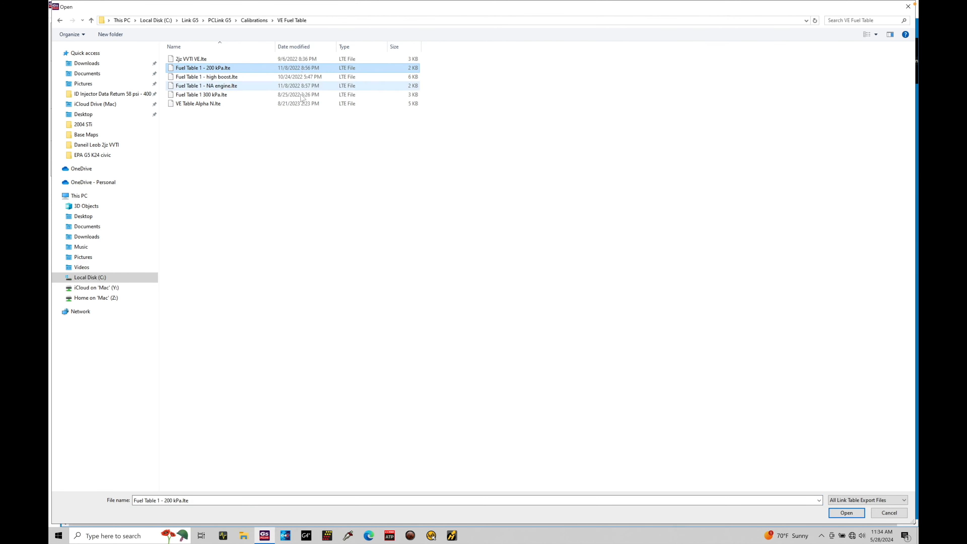
pyautogui.doubleClick(316, 68)
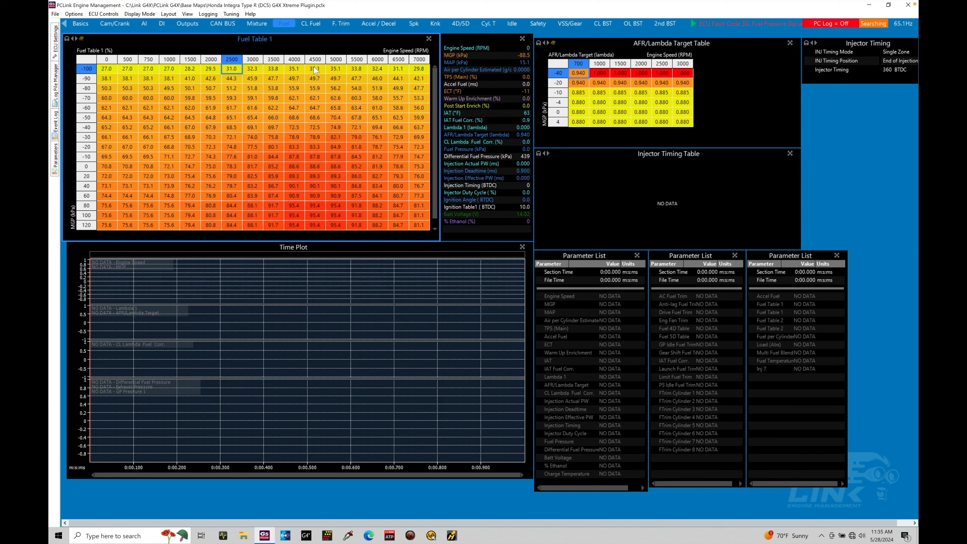
# Step: Import AFR Lambda Target.lte from the Calibrations > Closed Loop Fuel Control folder into the AFR/Lambda Target Table
pyautogui.rightClick(619, 82)
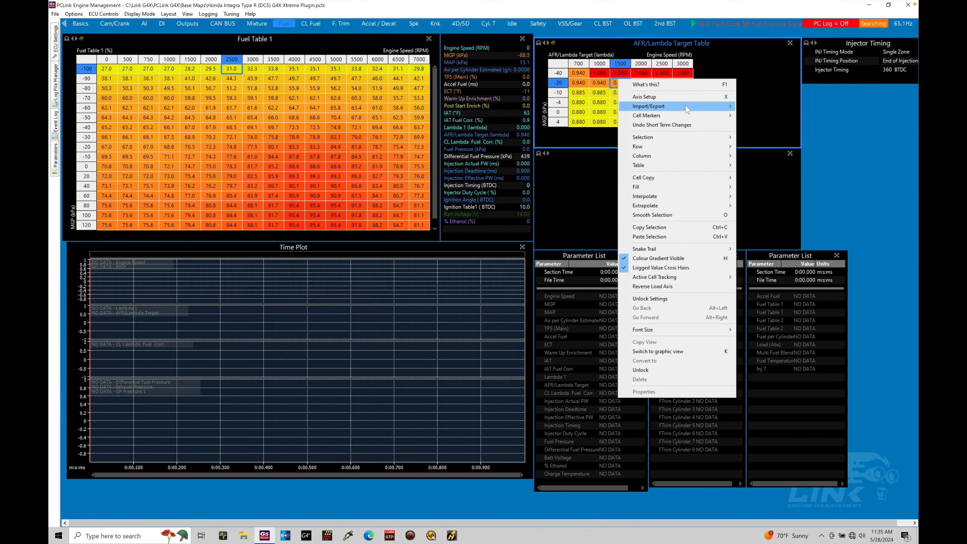
pyautogui.moveTo(687, 110)
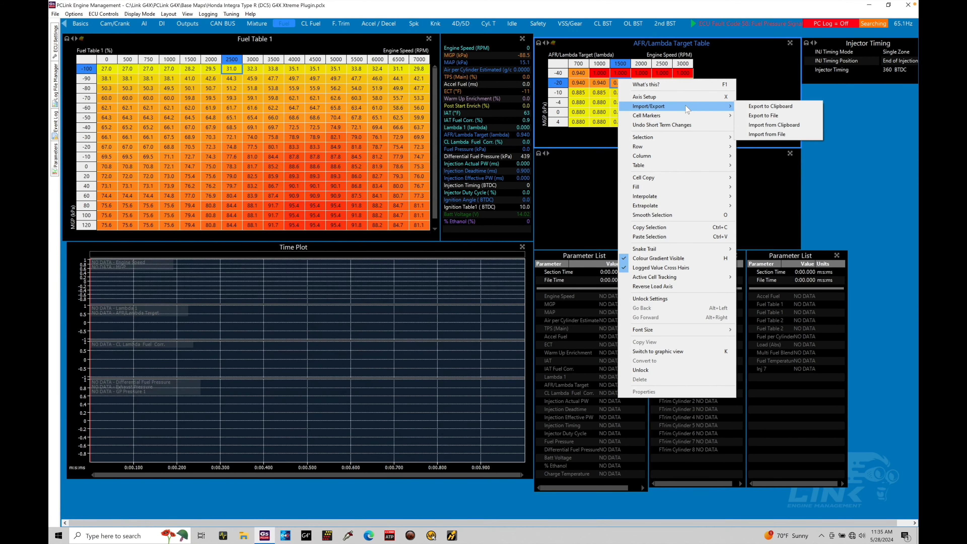
pyautogui.click(767, 134)
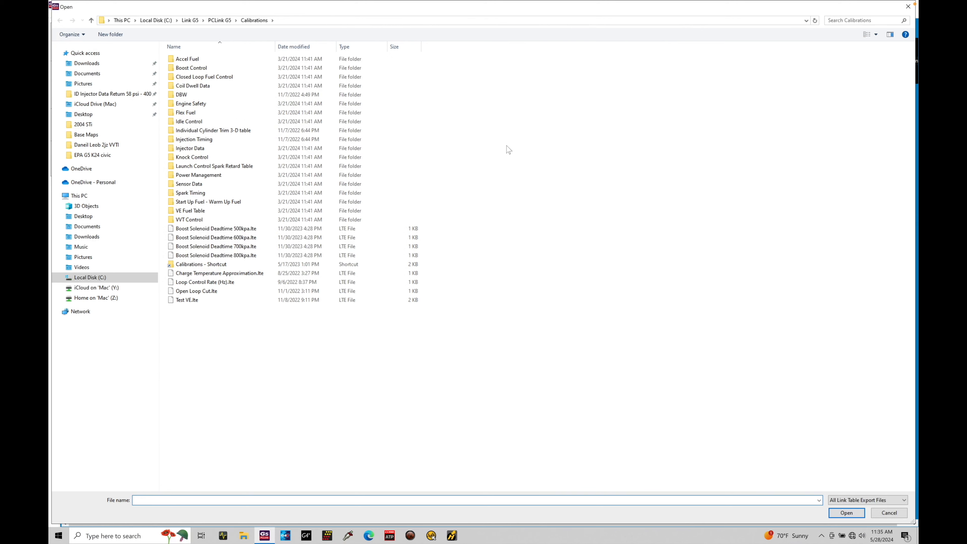
pyautogui.doubleClick(353, 77)
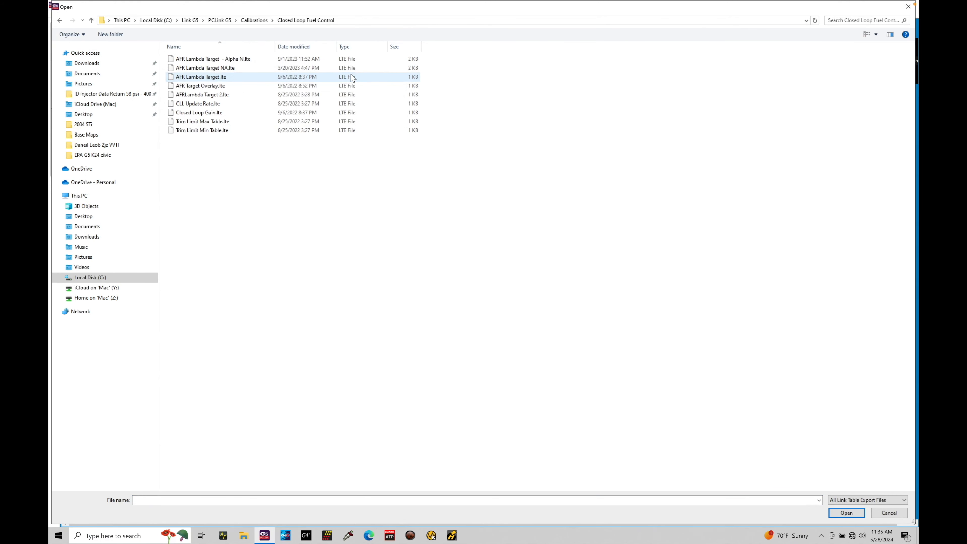
pyautogui.click(283, 80)
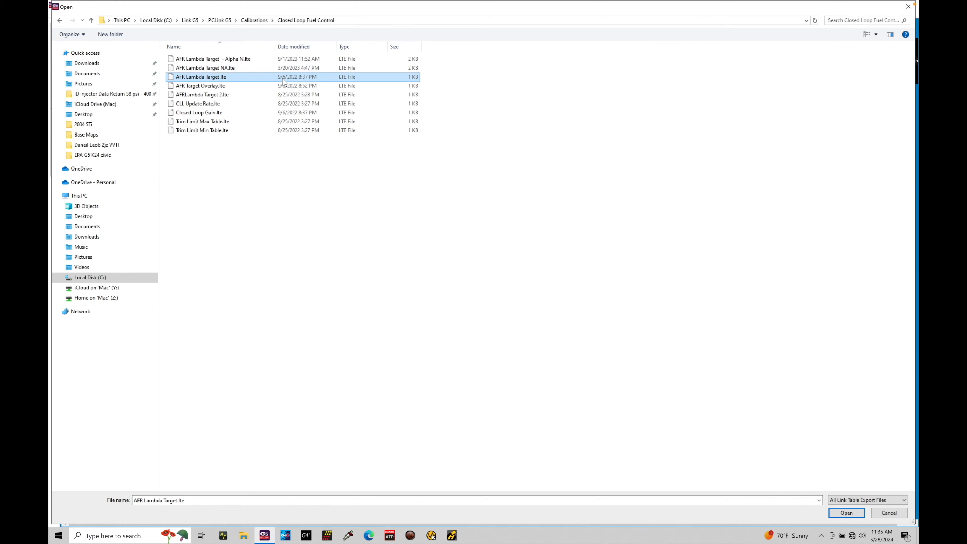
pyautogui.doubleClick(221, 80)
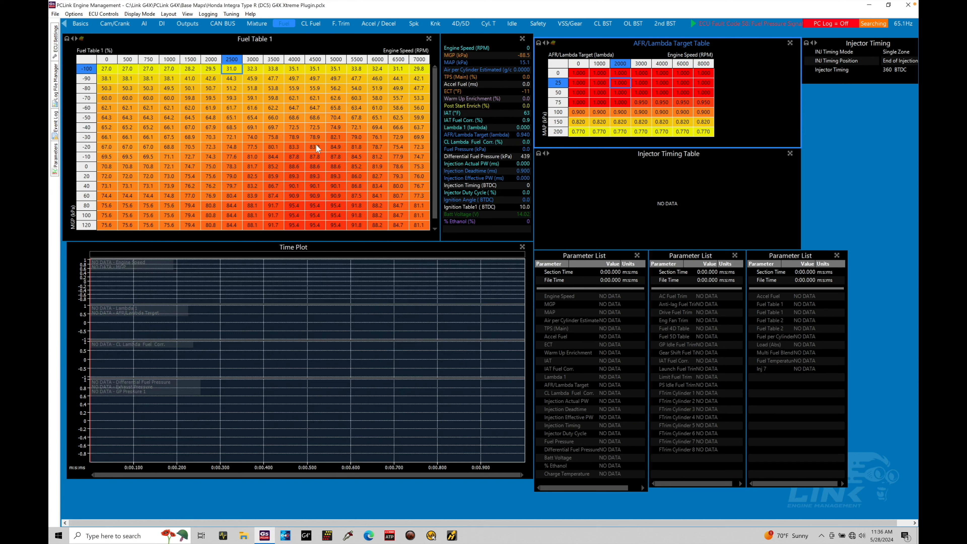
pyautogui.rightClick(302, 77)
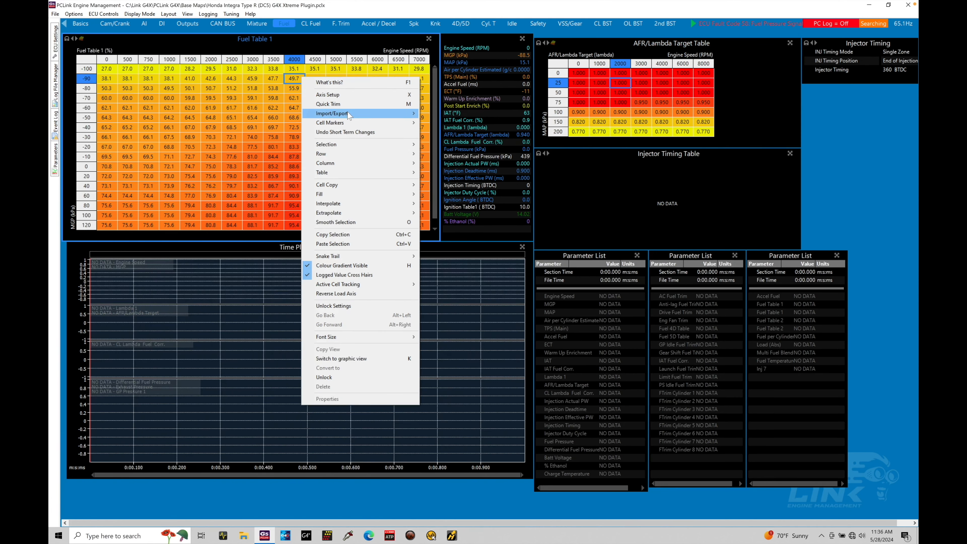
pyautogui.moveTo(349, 116)
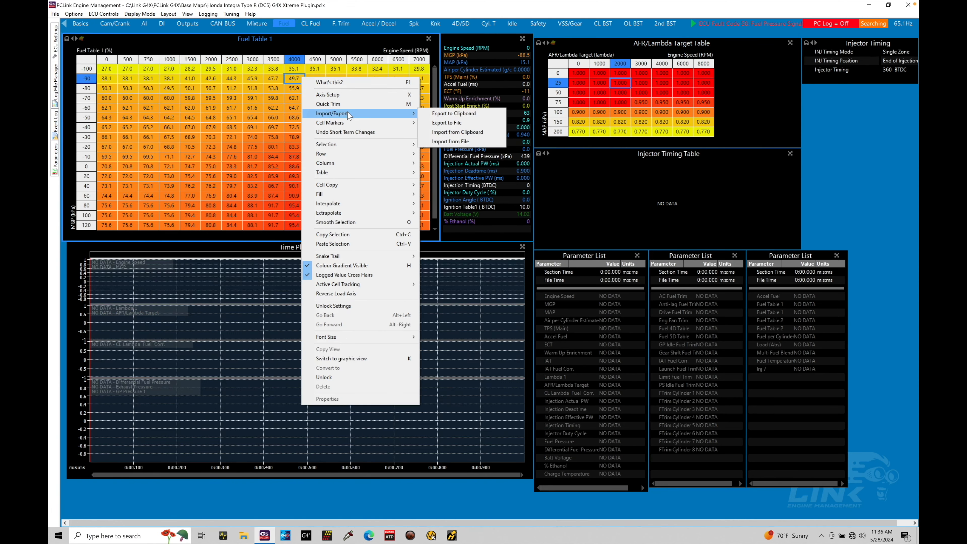
pyautogui.click(457, 123)
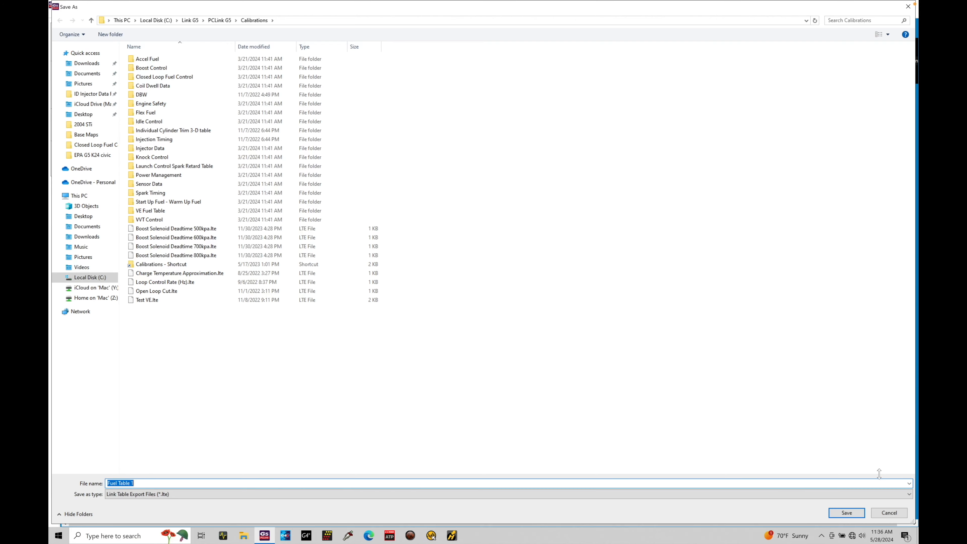
pyautogui.click(888, 514)
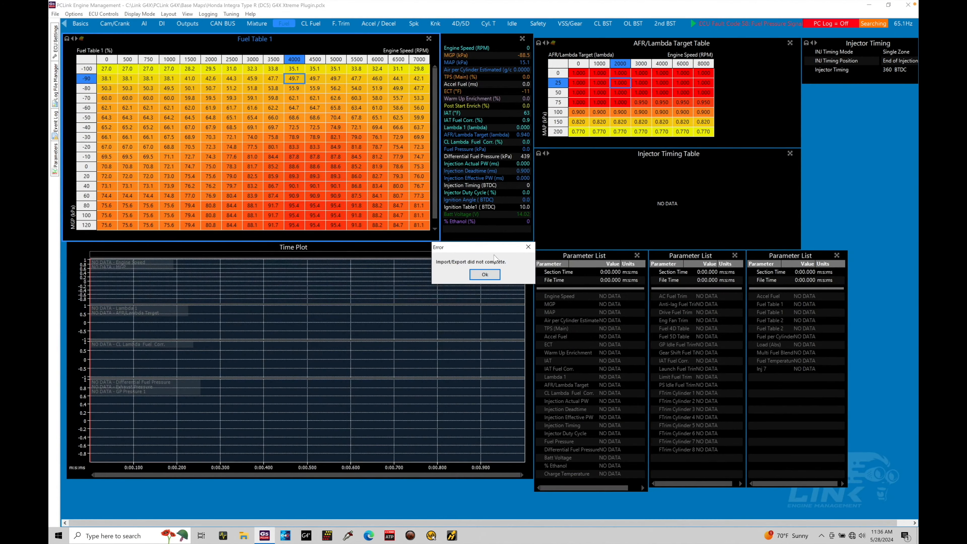
pyautogui.click(488, 276)
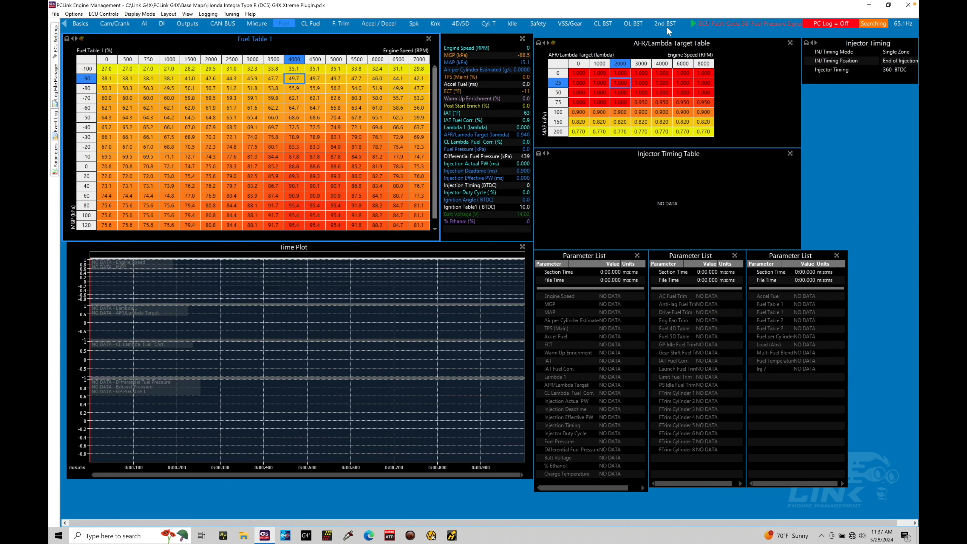
# Step: Check the Multi Fuel settings, blend ratio table and second lambda target table on the Flex page
pyautogui.click(693, 24)
pyautogui.click(694, 23)
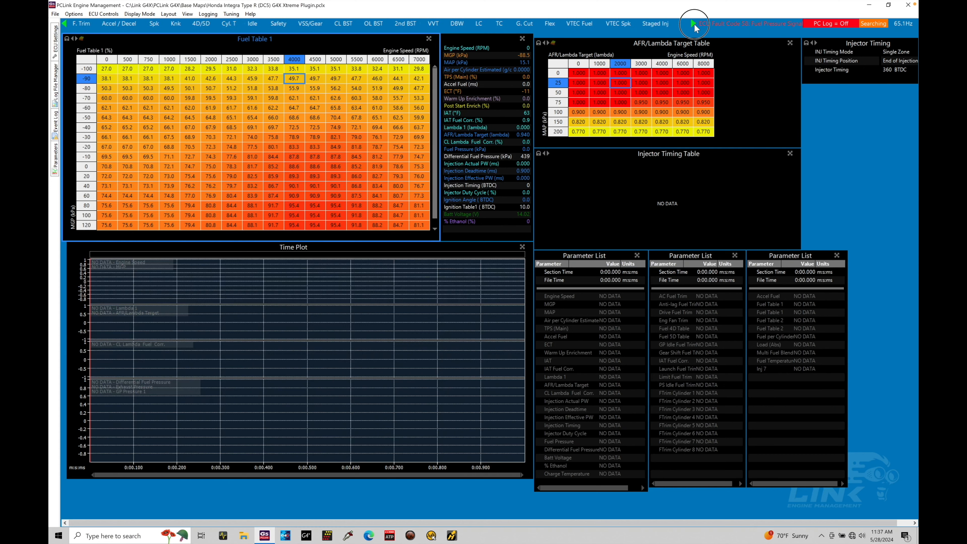
pyautogui.click(476, 21)
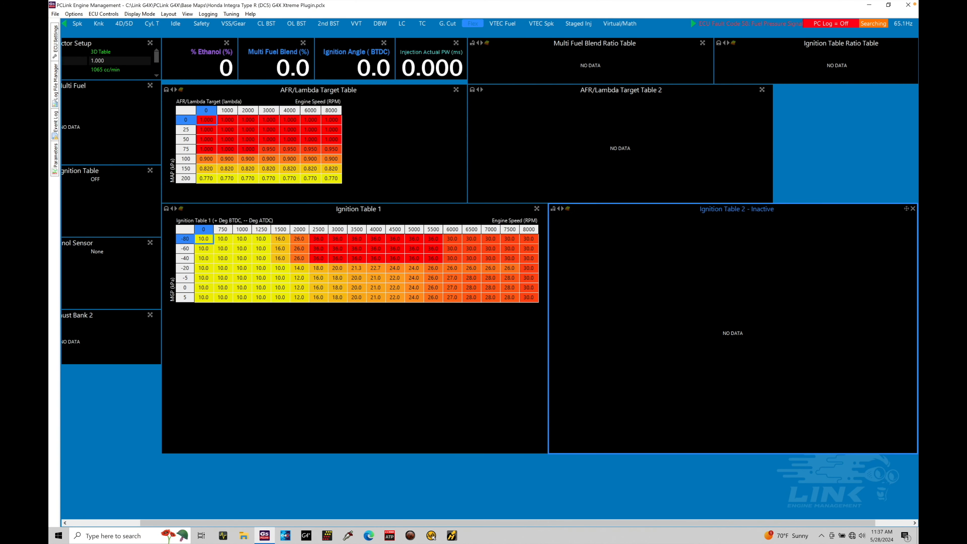
# Step: Set the Fuel Equation Mode under Fuel Main on the Basics page to Modelled - Multi Fuel
pyautogui.click(66, 24)
pyautogui.click(66, 24)
pyautogui.click(65, 25)
pyautogui.click(65, 24)
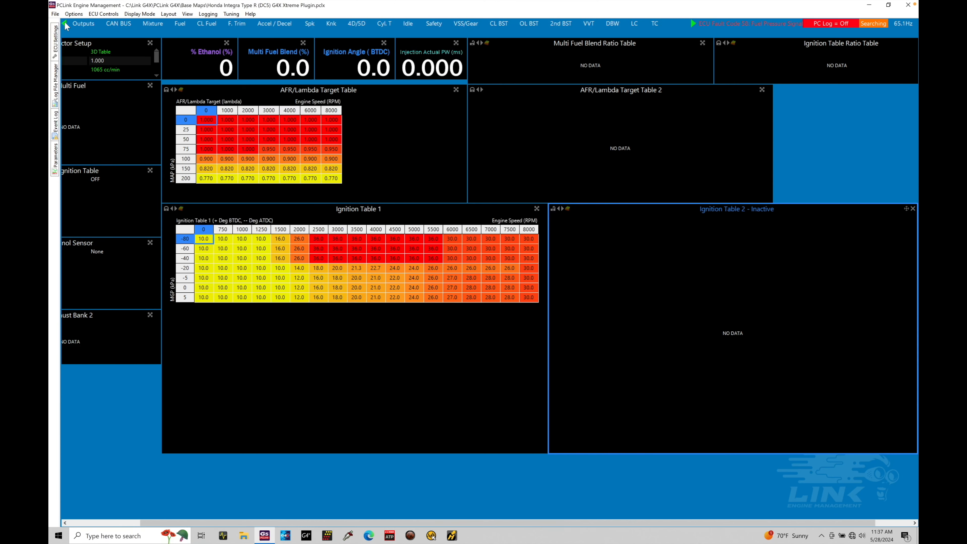
pyautogui.click(65, 25)
pyautogui.click(66, 25)
pyautogui.click(66, 25)
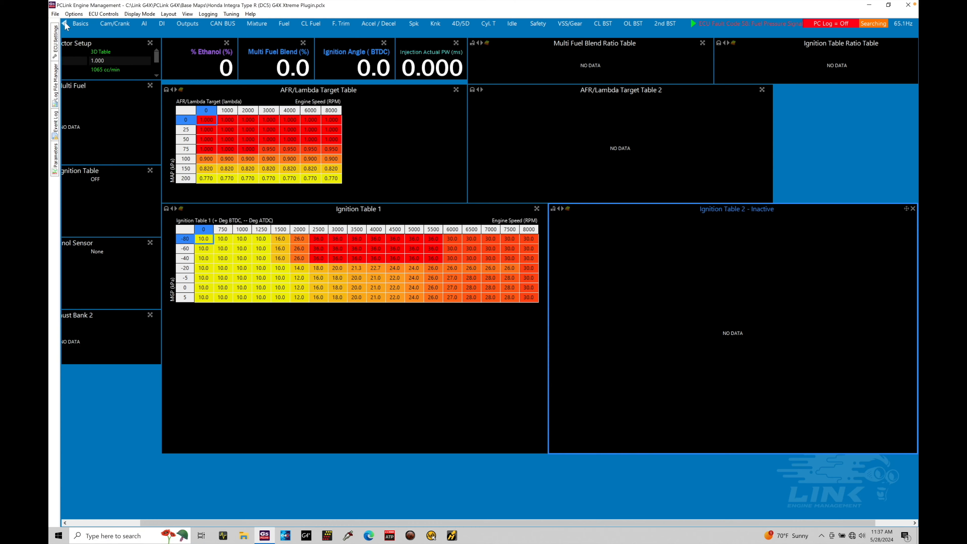
pyautogui.click(81, 24)
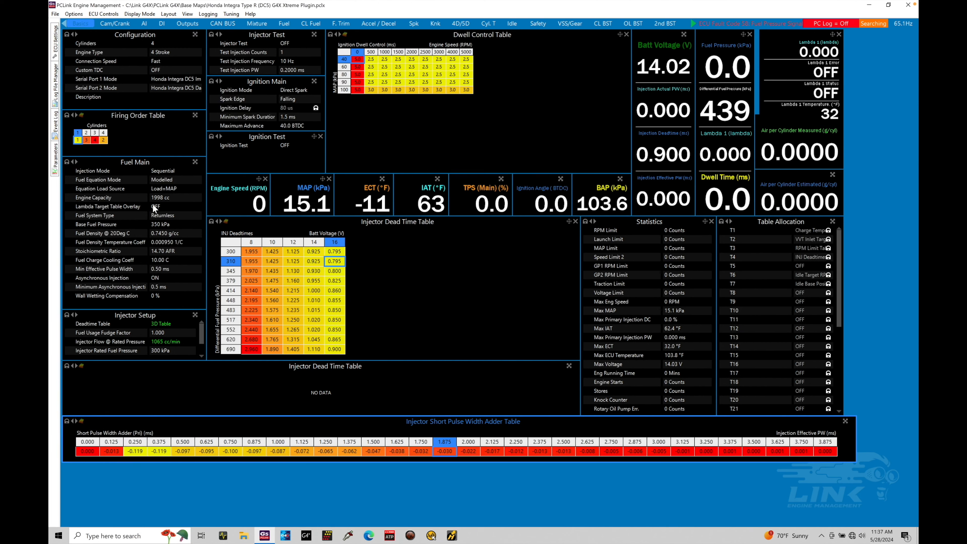
pyautogui.doubleClick(172, 179)
pyautogui.doubleClick(487, 240)
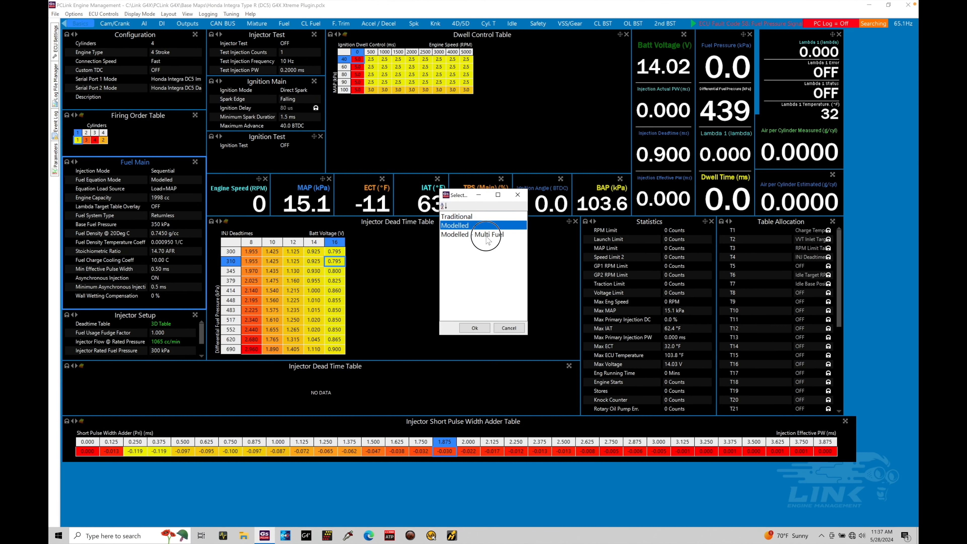
pyautogui.click(467, 278)
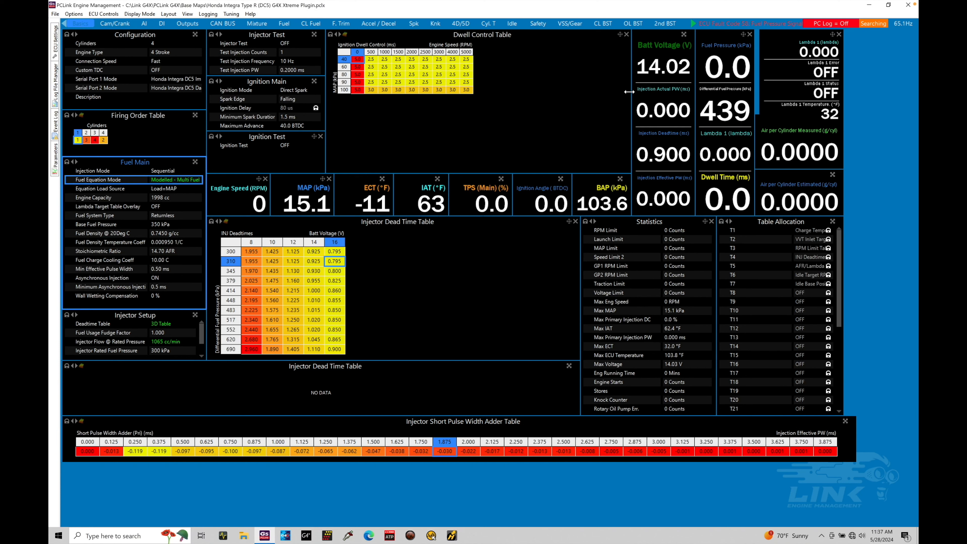
# Step: Import the blend ratio calibration from the Calibrations > Flex Fuel folder into the Multi Fuel Blend Ratio Table on the Flex page
pyautogui.click(693, 24)
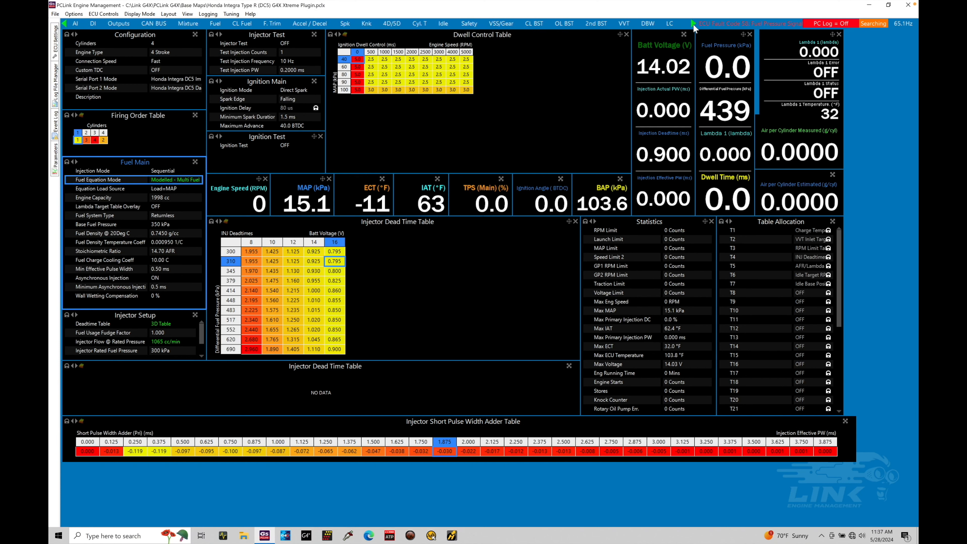
pyautogui.click(693, 24)
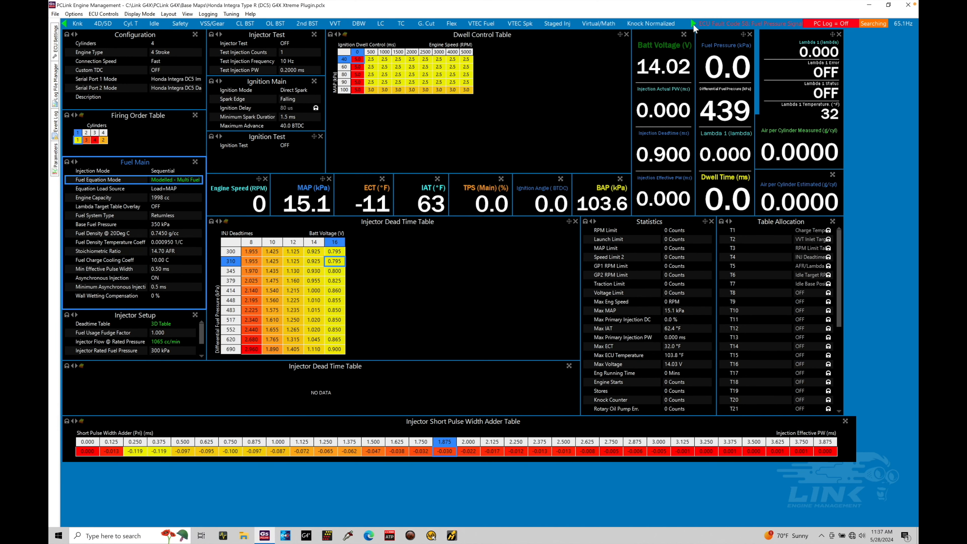
pyautogui.click(457, 23)
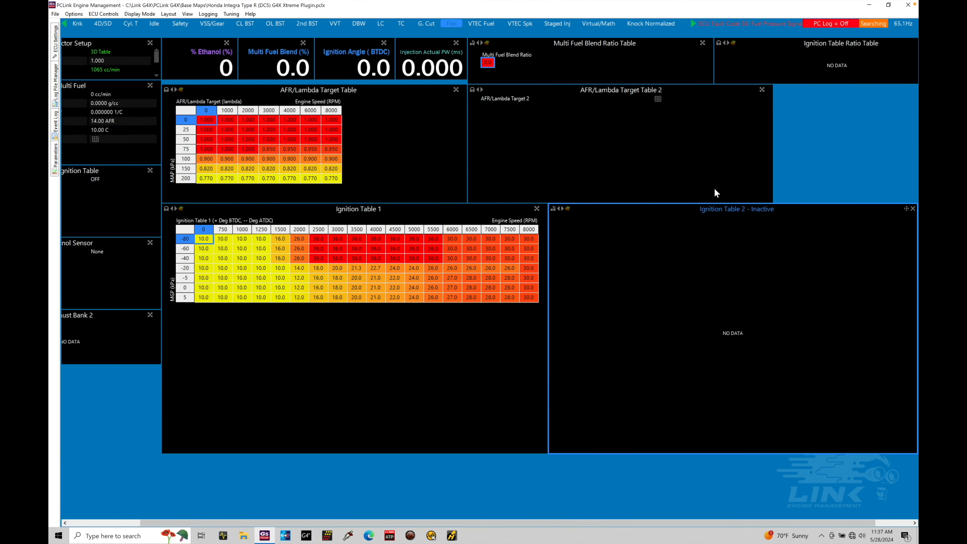
pyautogui.moveTo(262, 523); pyautogui.dragTo(135, 526)
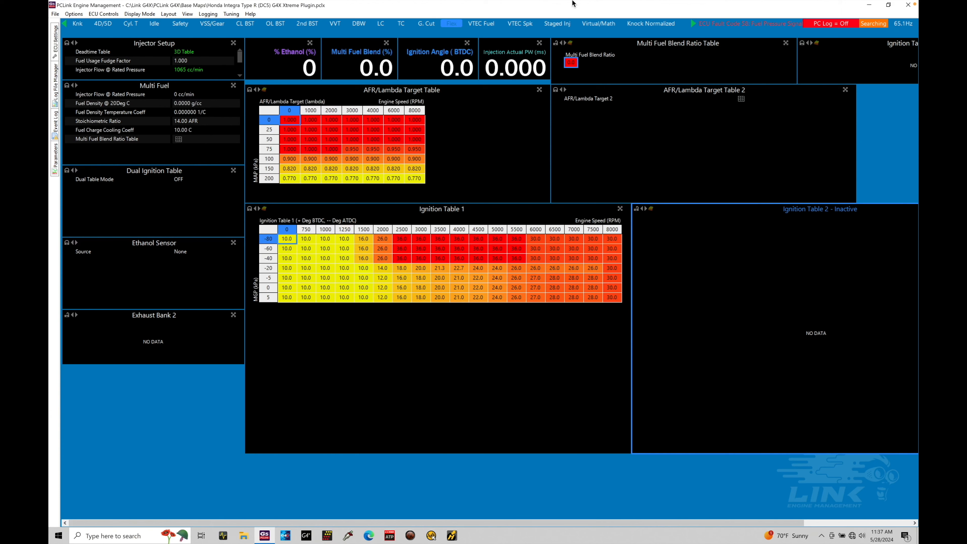
pyautogui.moveTo(573, 3)
pyautogui.rightClick(584, 68)
pyautogui.moveTo(670, 91)
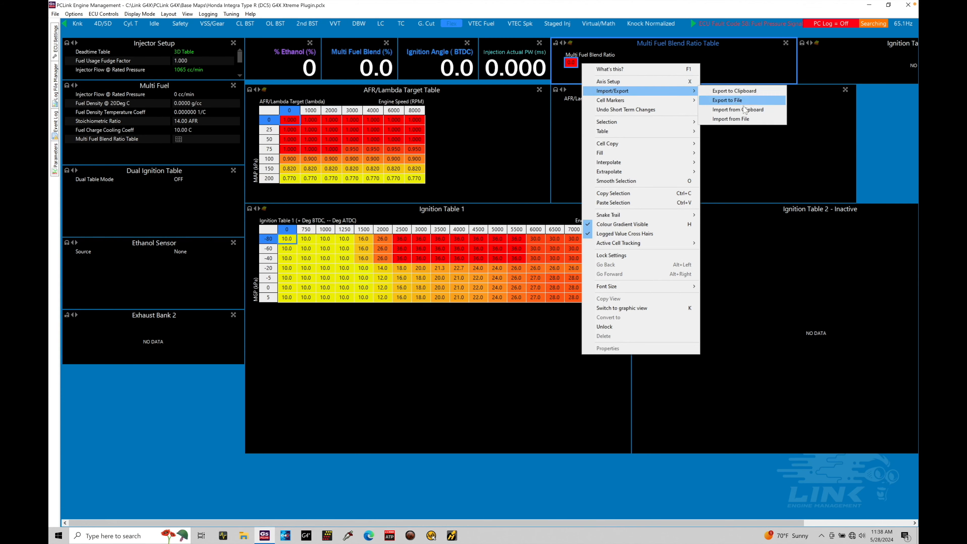
pyautogui.click(744, 119)
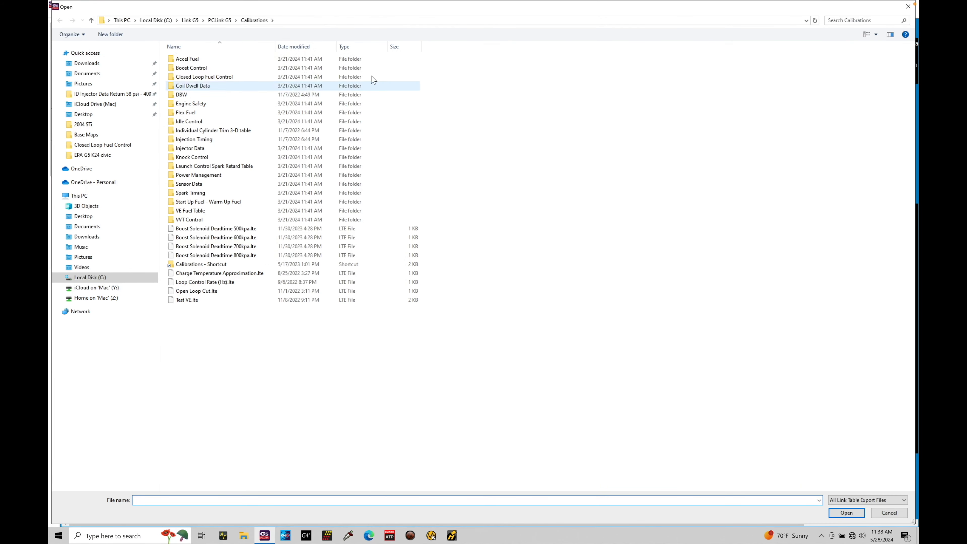
pyautogui.doubleClick(337, 113)
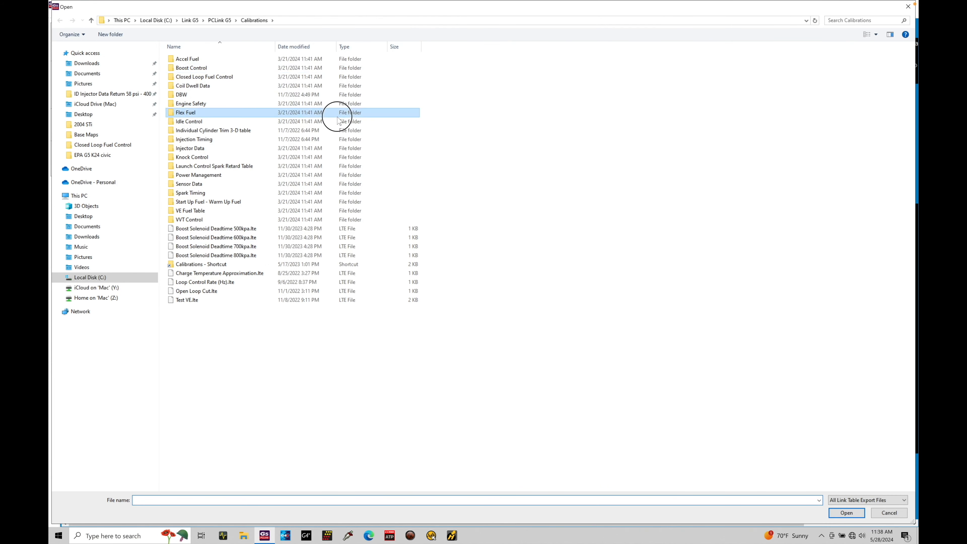
pyautogui.doubleClick(338, 67)
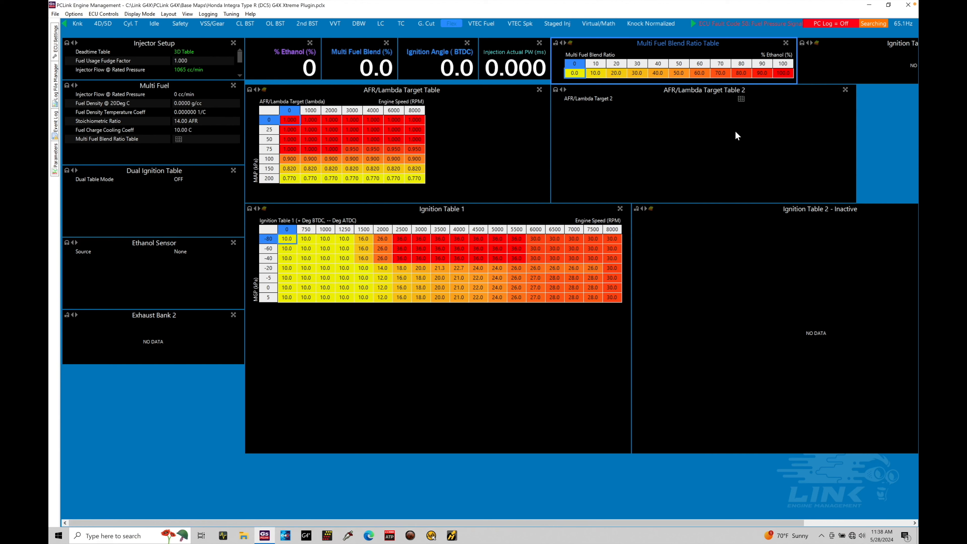
# Step: Activate AFR/Lambda Target Table 2 and copy the whole AFR/Lambda Target Table into it through the clipboard
pyautogui.click(559, 96)
pyautogui.click(739, 99)
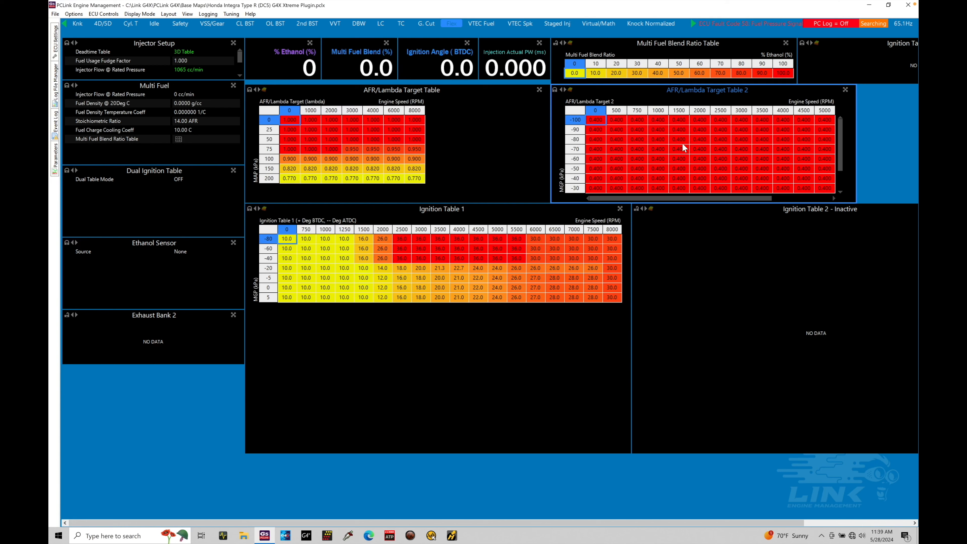
pyautogui.click(354, 110)
pyautogui.rightClick(354, 110)
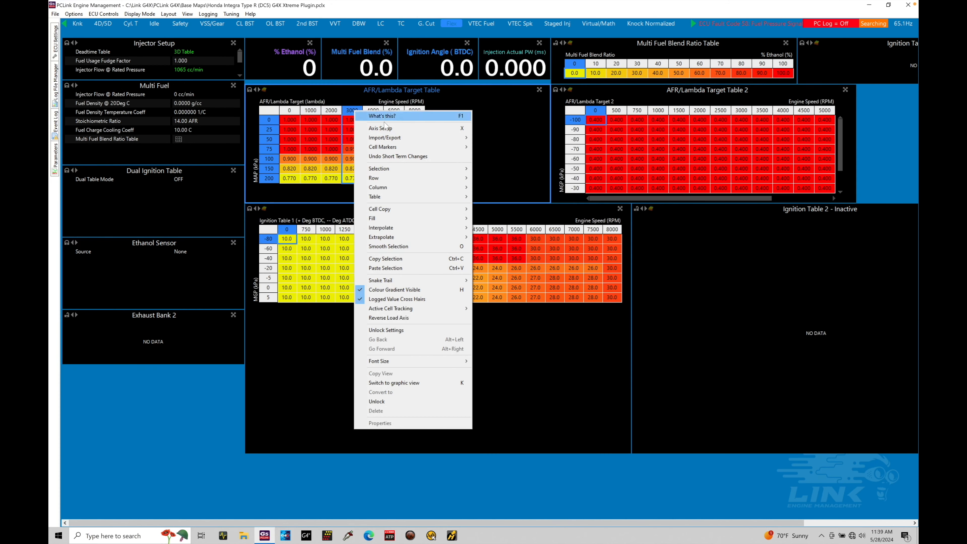
pyautogui.moveTo(400, 140)
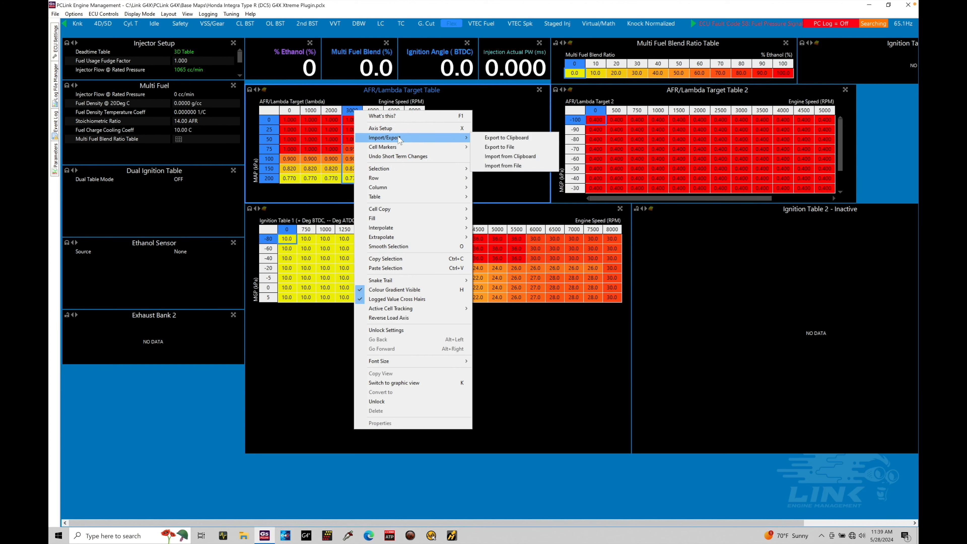
pyautogui.click(507, 139)
pyautogui.click(410, 150)
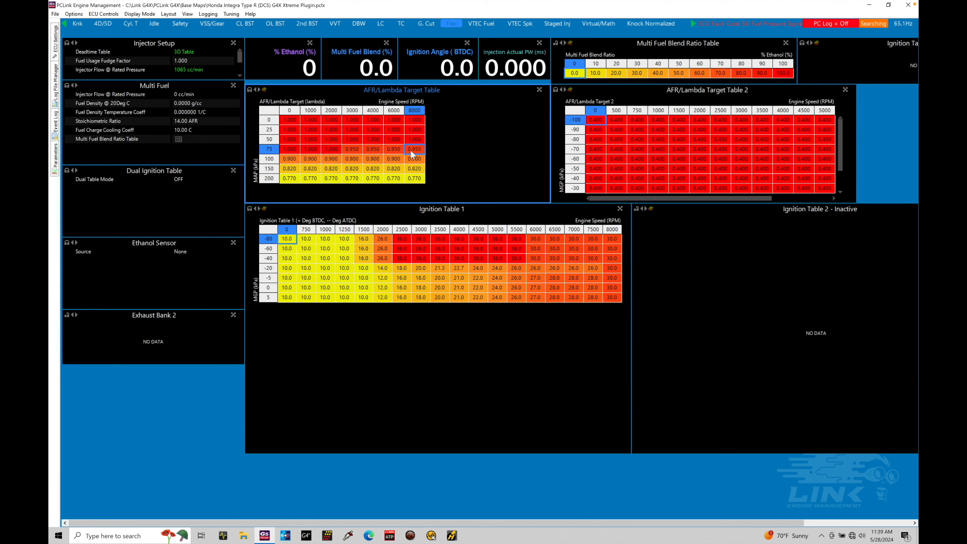
pyautogui.click(687, 112)
pyautogui.rightClick(687, 112)
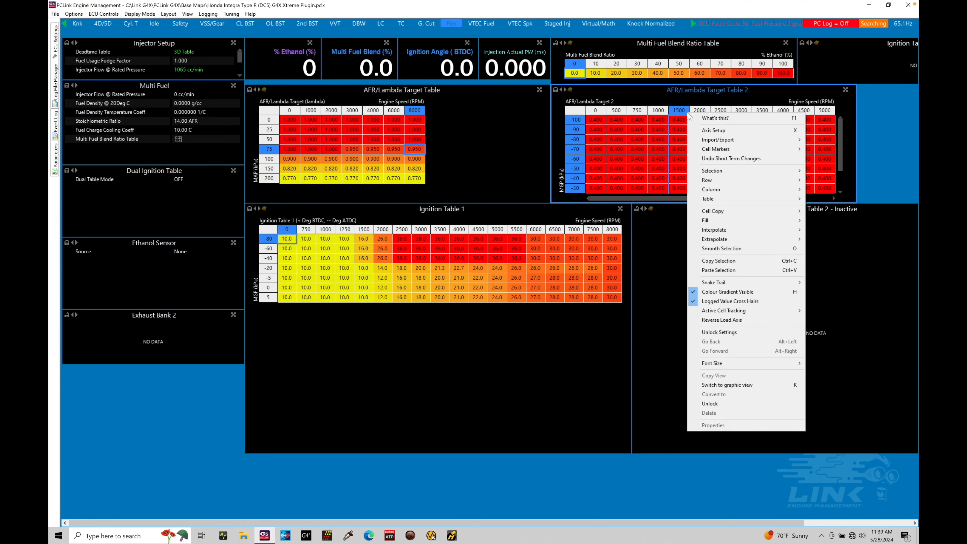
pyautogui.moveTo(732, 141)
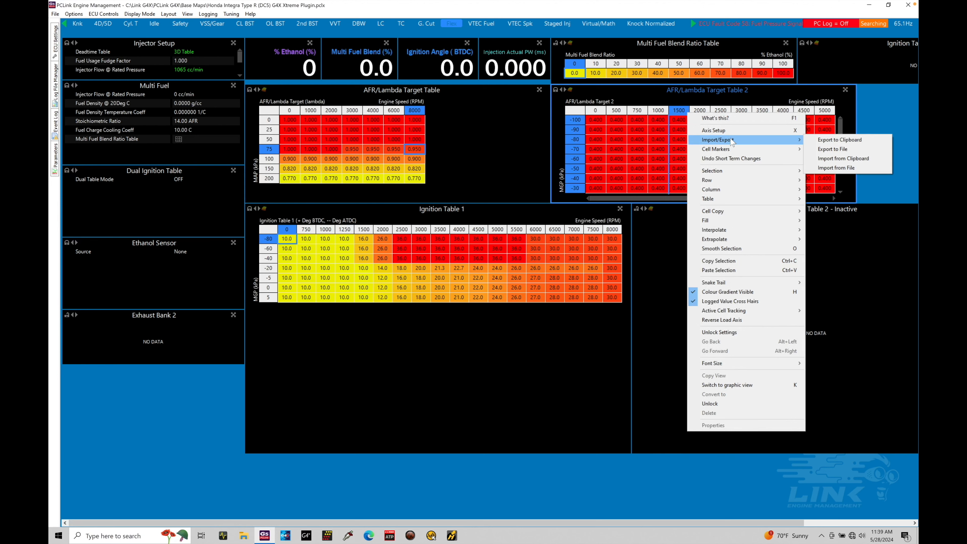
pyautogui.click(857, 160)
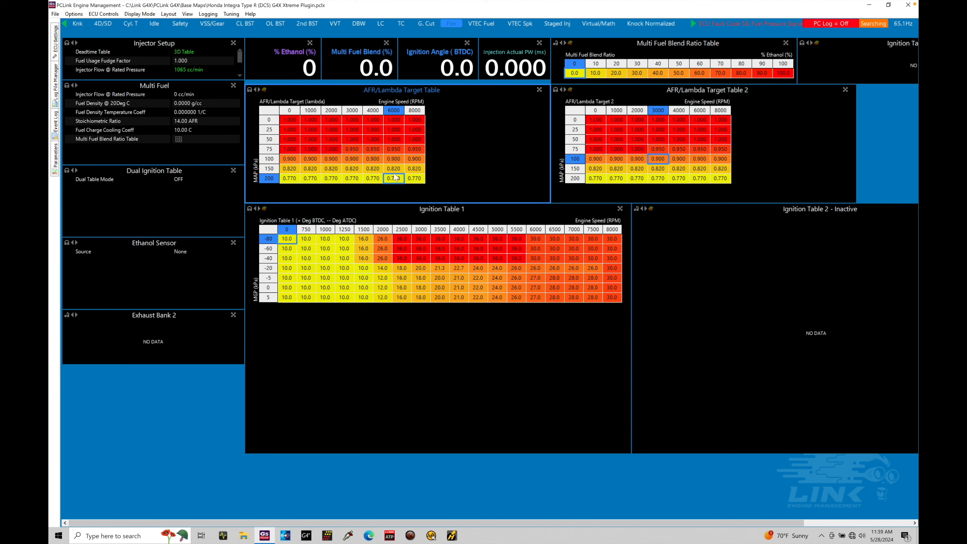
# Step: In AFR/Lambda Target Table 2, set the 0–50 kPa cells at 6000 and 8000 RPM to 0.9 and interpolate both columns vertically from 50 to 200 kPa
pyautogui.click(607, 142)
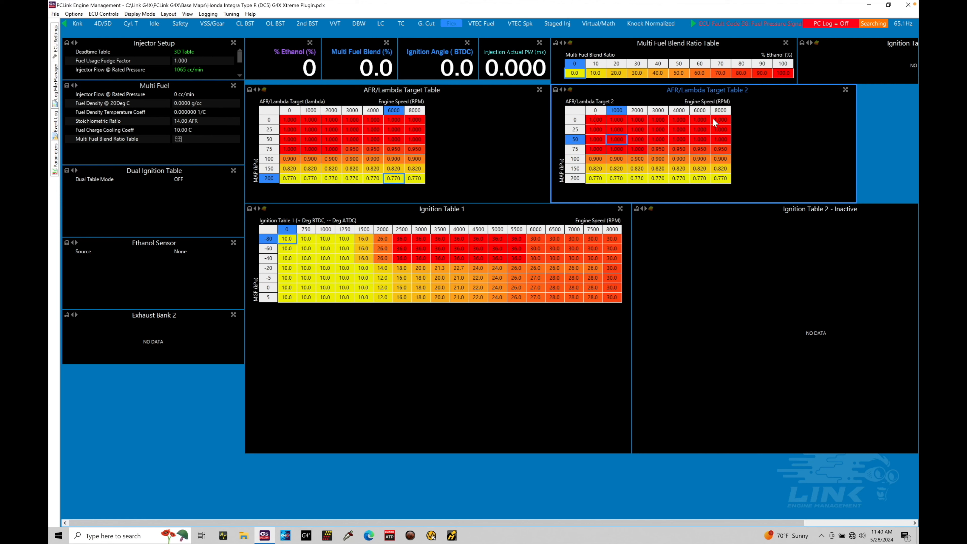
pyautogui.moveTo(700, 120); pyautogui.dragTo(721, 144)
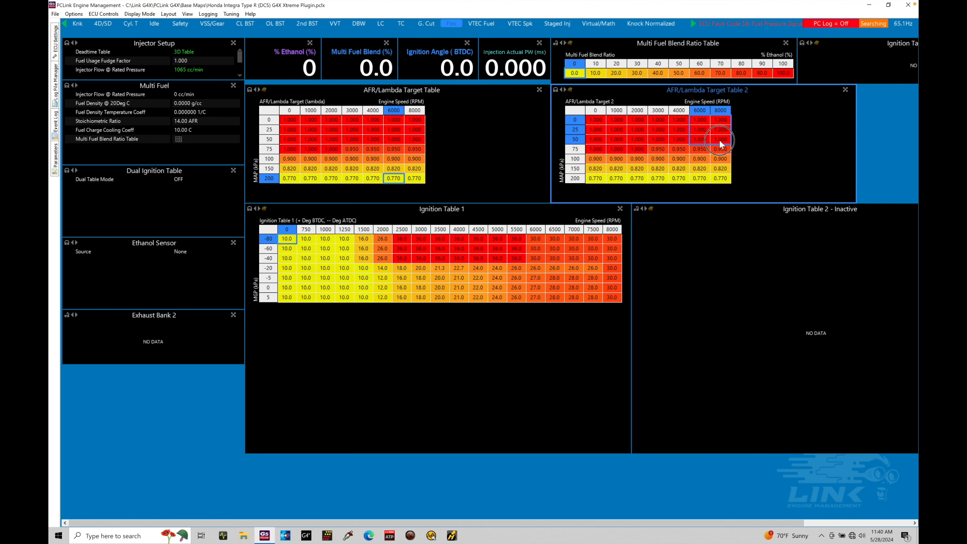
pyautogui.write('=0.9')
pyautogui.press('Return')
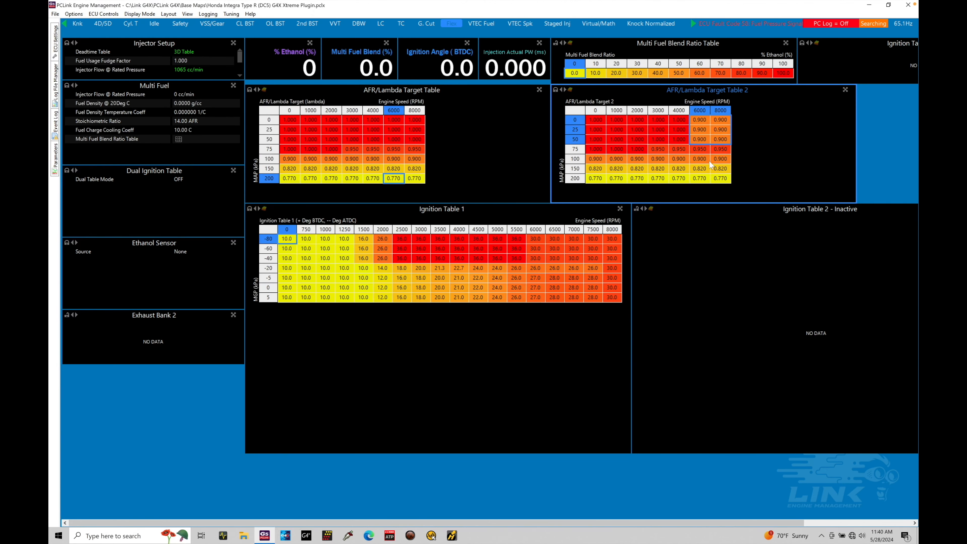
pyautogui.moveTo(701, 141); pyautogui.dragTo(722, 185)
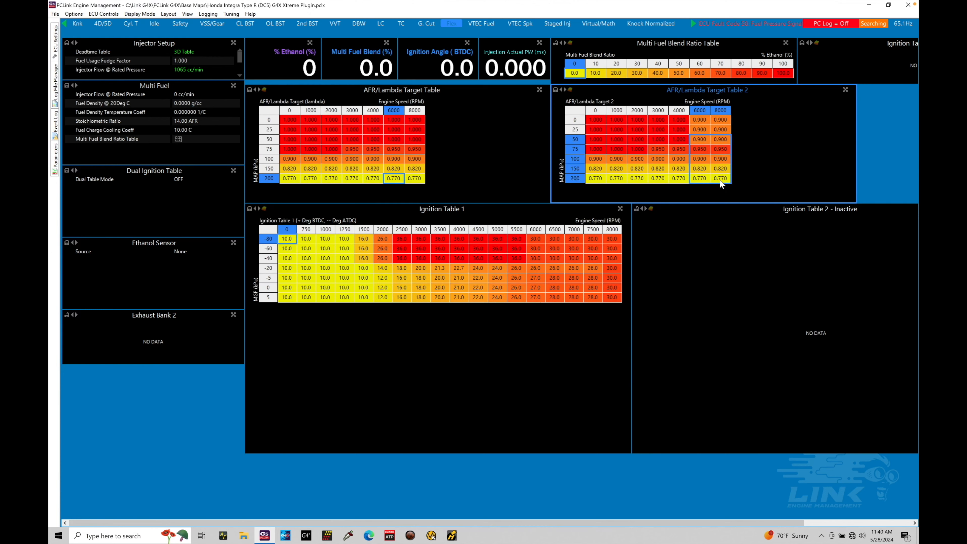
pyautogui.press('v')
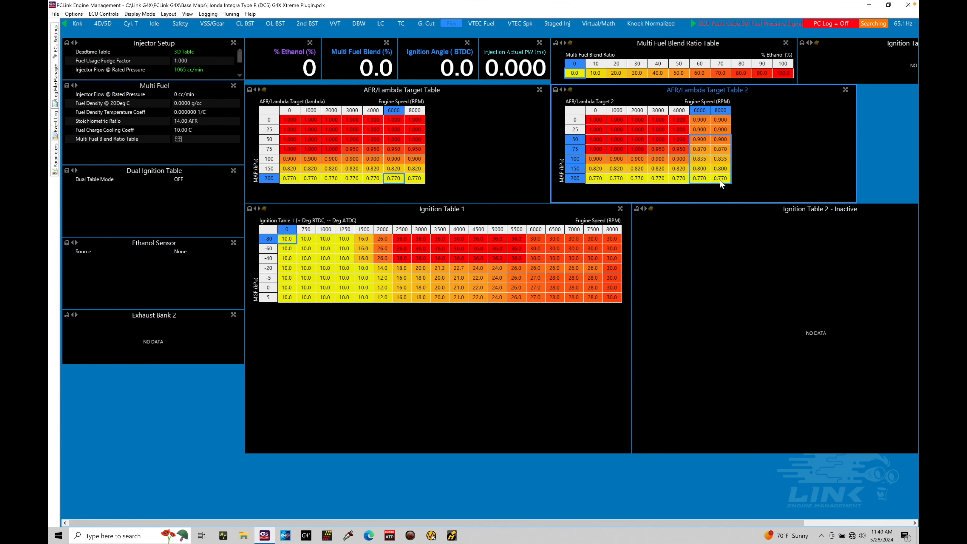
# Step: Set the entire 200 kPa row of AFR/Lambda Target Table 2 to 0.76
pyautogui.moveTo(596, 178); pyautogui.dragTo(723, 185)
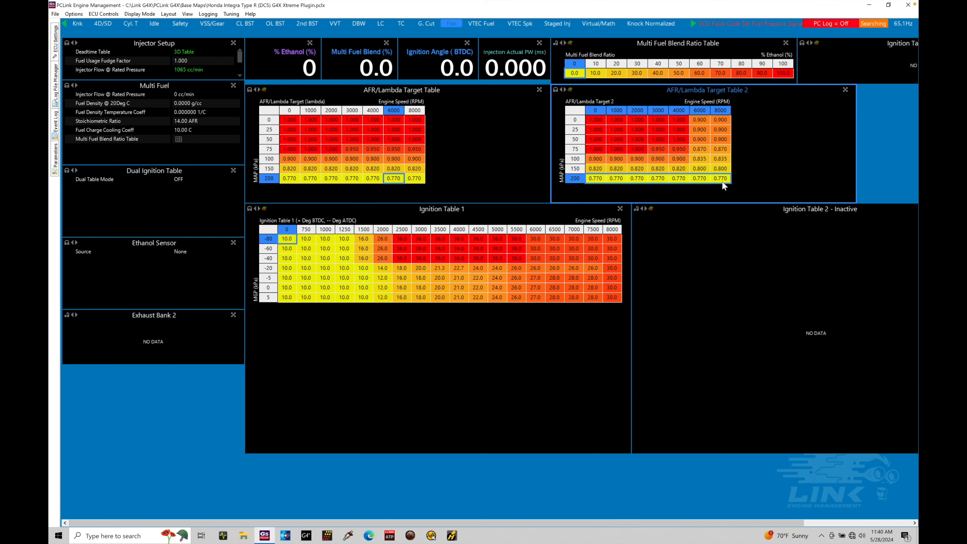
pyautogui.write('=0.76')
pyautogui.press('Return')
pyautogui.click(651, 163)
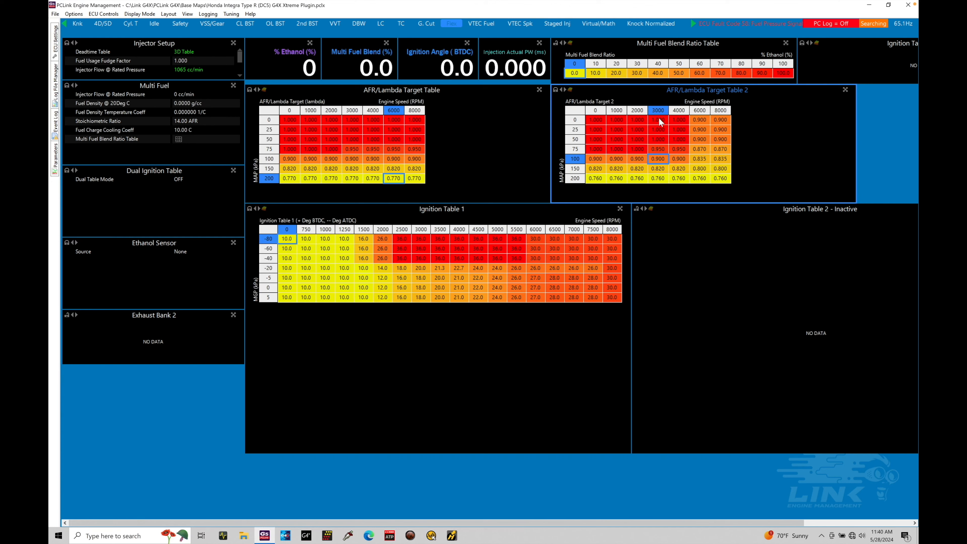
pyautogui.rightClick(662, 109)
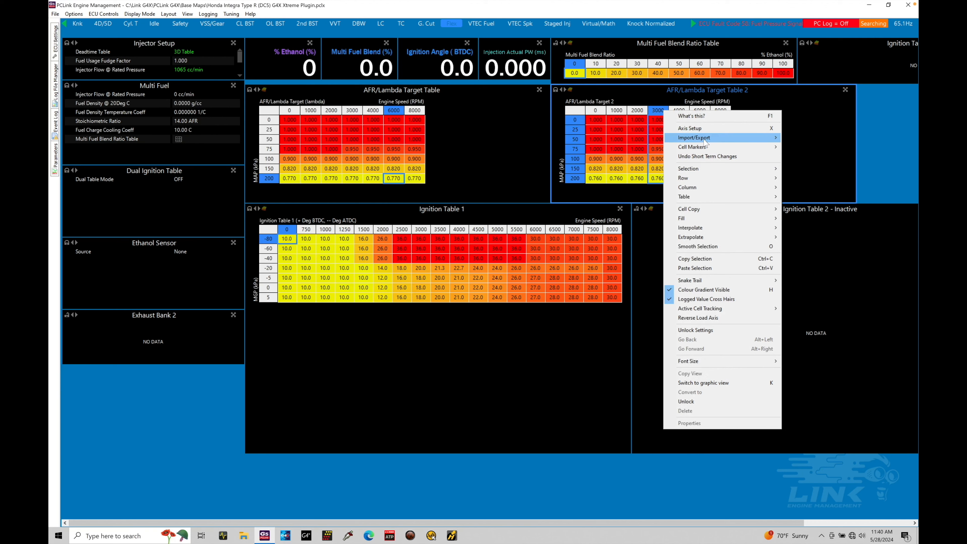
pyautogui.moveTo(705, 141)
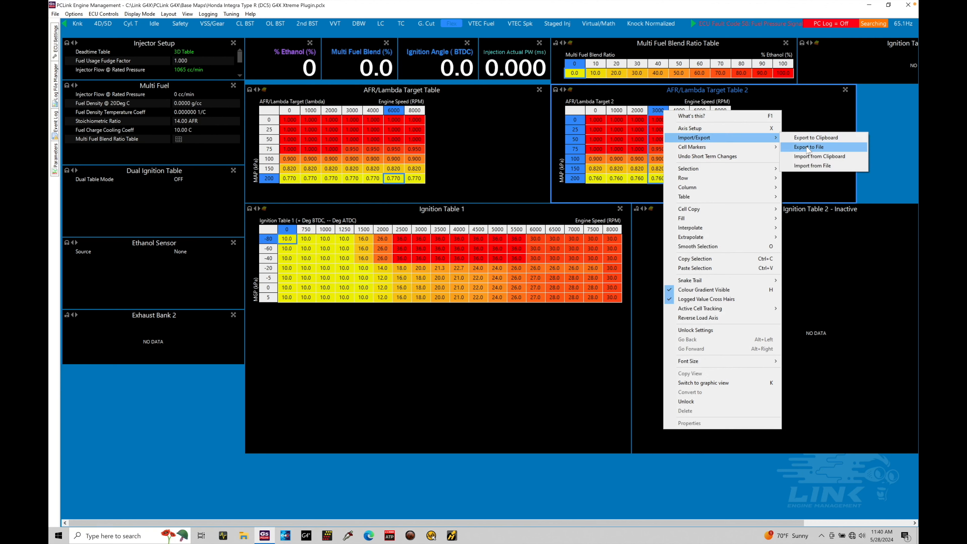
pyautogui.click(652, 161)
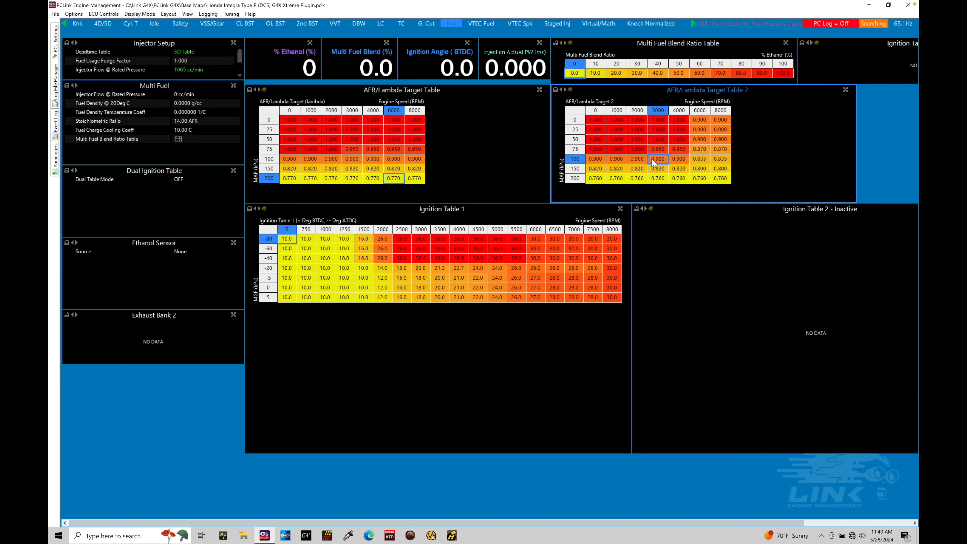